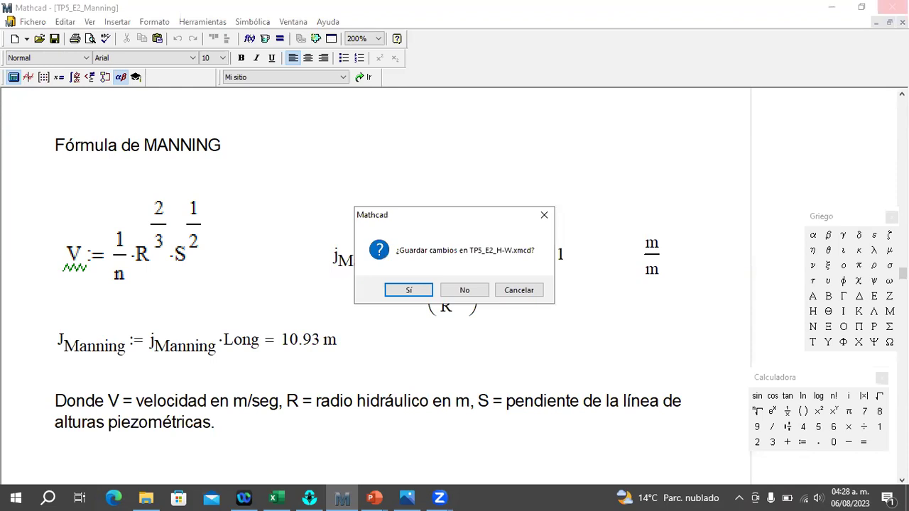
Save the changes to TP5_E2_H-W.xmcd and TP5_ E2_Darcy.xmcd while closing Mathcad.
{"action": "left_click", "coordinate": [409, 291]}
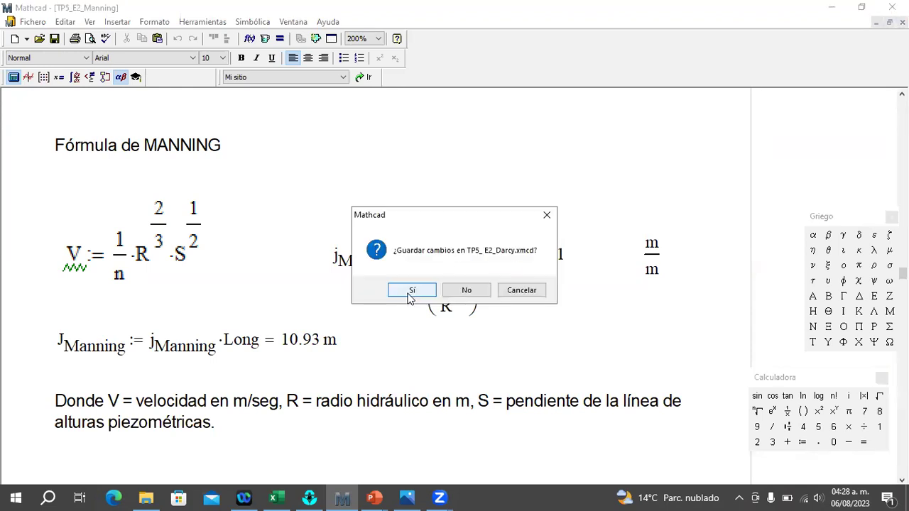
{"action": "left_click", "coordinate": [411, 291]}
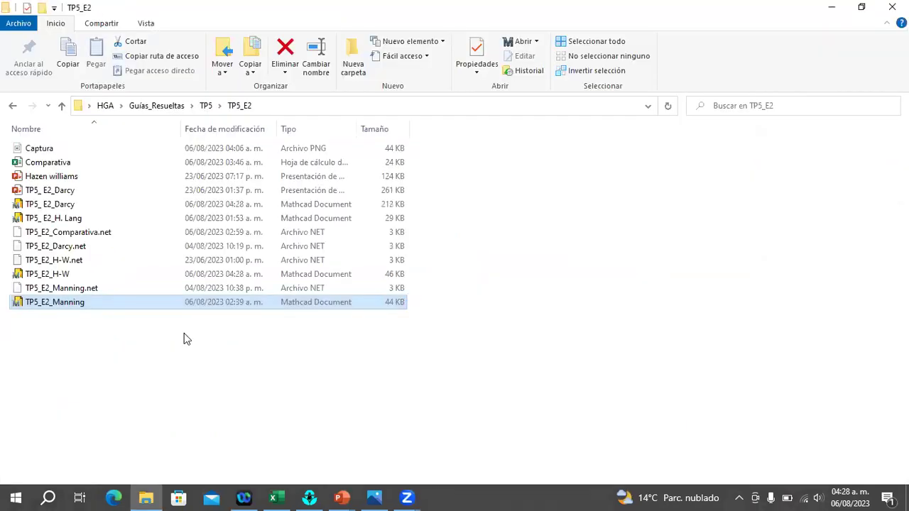
Open the TP5_ E2_H. Lang Mathcad document and set its zoom to 200%.
{"action": "double_click", "coordinate": [83, 218]}
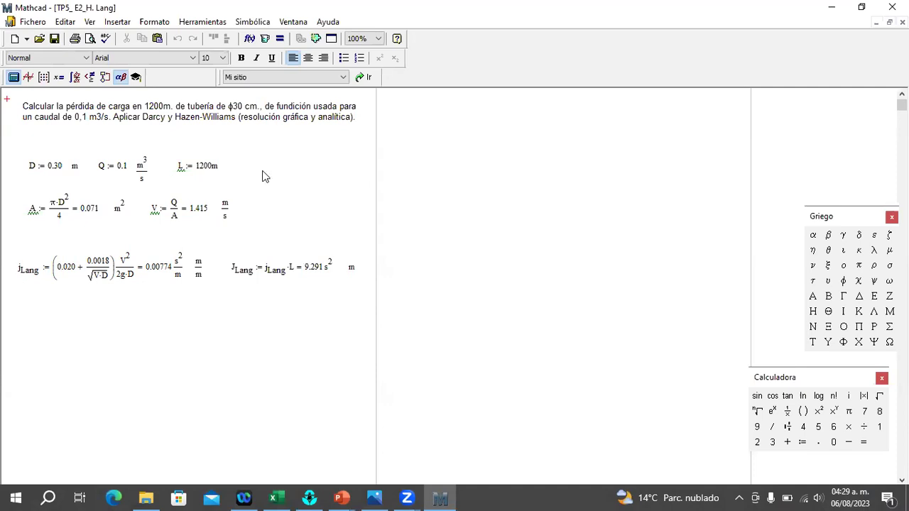
{"action": "left_click", "coordinate": [378, 38]}
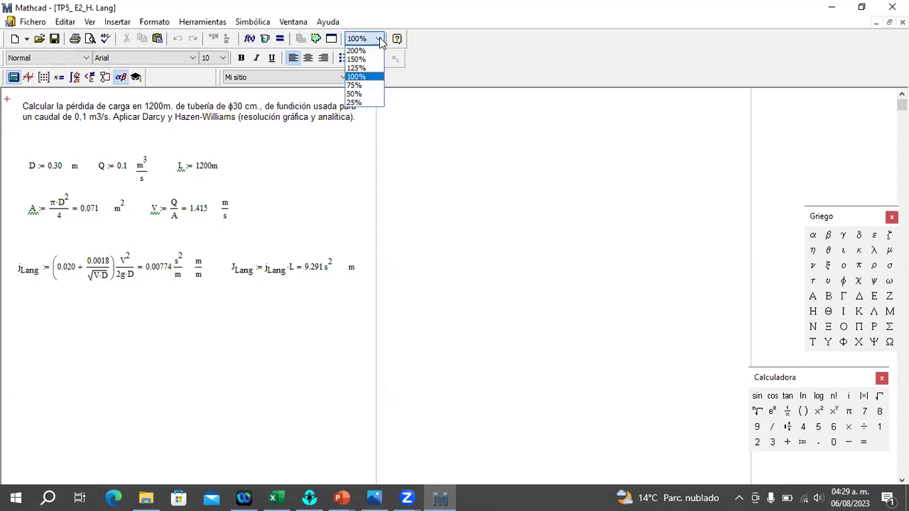
{"action": "left_click", "coordinate": [357, 51]}
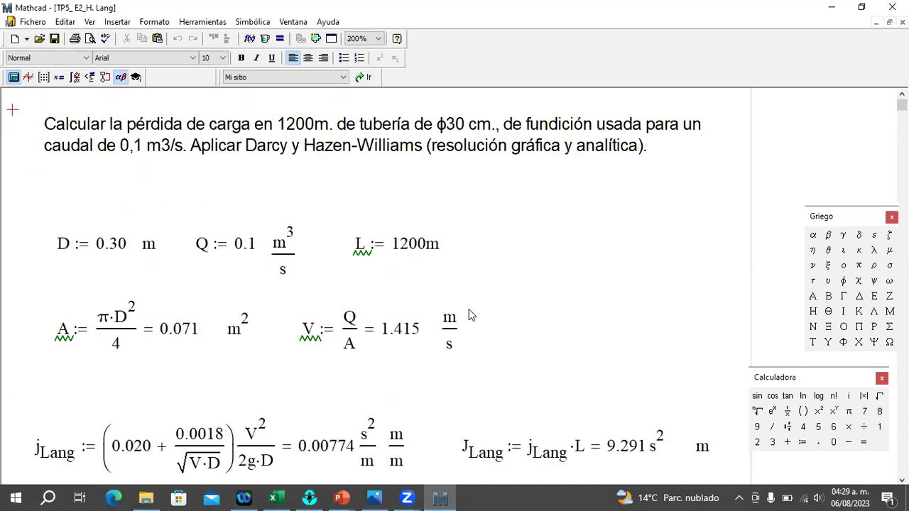
Examine the Lang unit and total head loss formulas in the worksheet and close Mathcad.
{"action": "scroll", "coordinate": [455, 284], "scroll_direction": "down", "scroll_amount": 3}
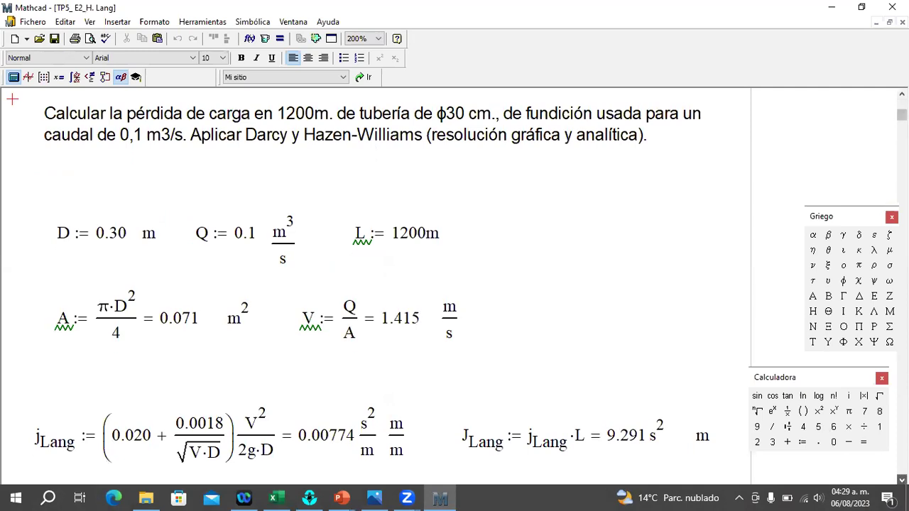
{"action": "scroll", "coordinate": [455, 284], "scroll_direction": "down", "scroll_amount": 2}
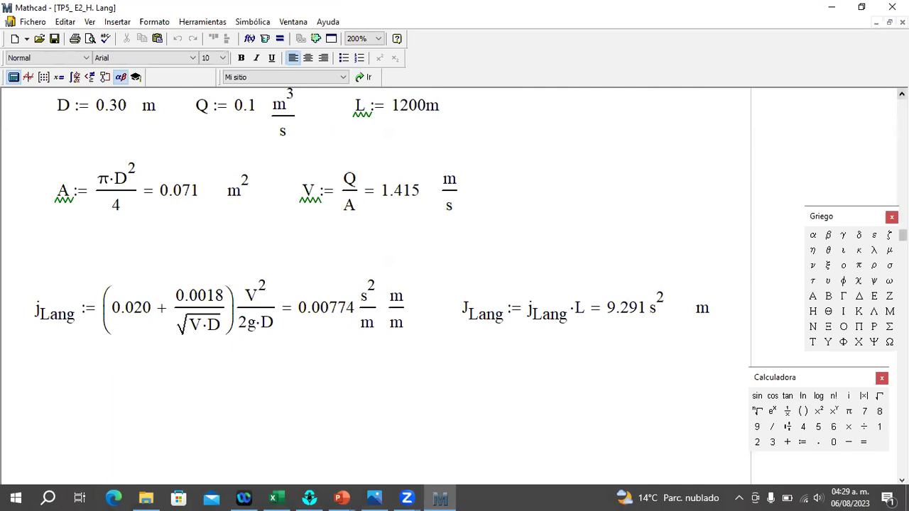
{"action": "scroll", "coordinate": [515, 178], "scroll_direction": "up", "scroll_amount": 2}
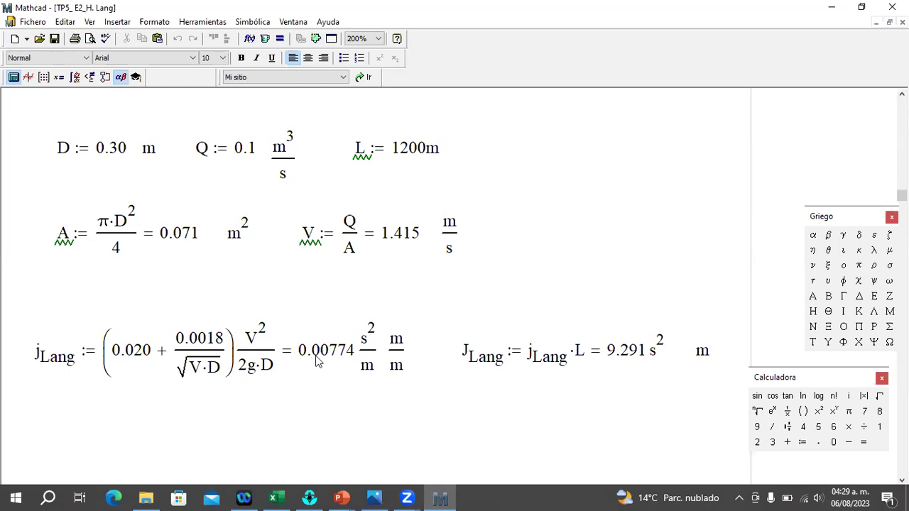
{"action": "left_click", "coordinate": [366, 336]}
{"action": "type", "text": "^2"}
{"action": "left_click", "coordinate": [892, 7]}
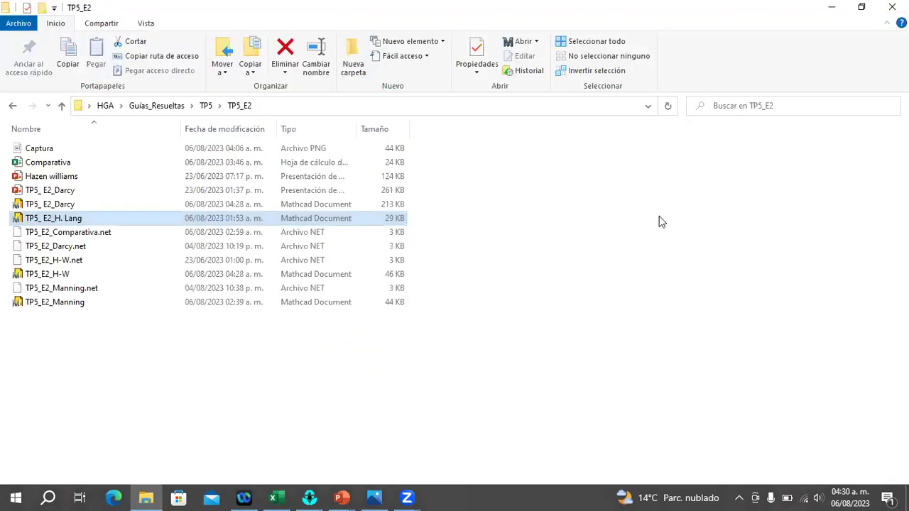
Switch to EPANET, run the simulation of the comparison network, and open the properties of pipe 1.
{"action": "left_click", "coordinate": [311, 497]}
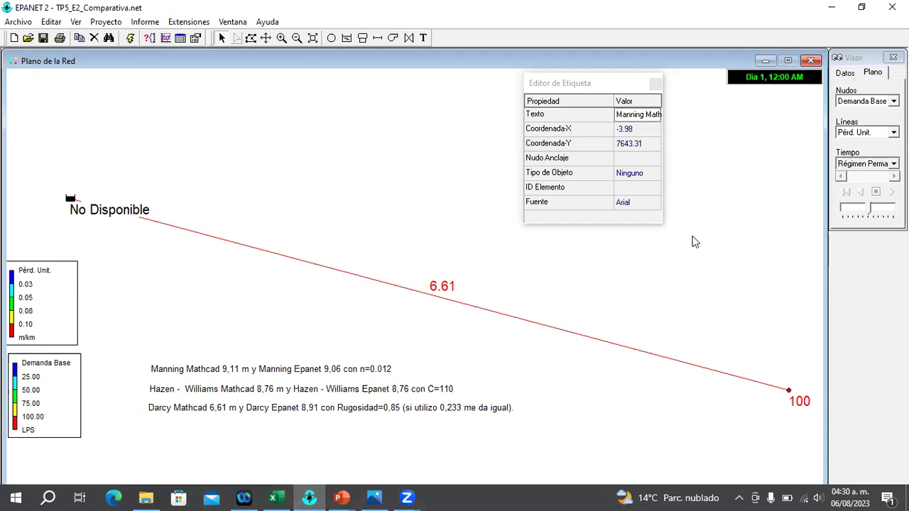
{"action": "left_click", "coordinate": [130, 38]}
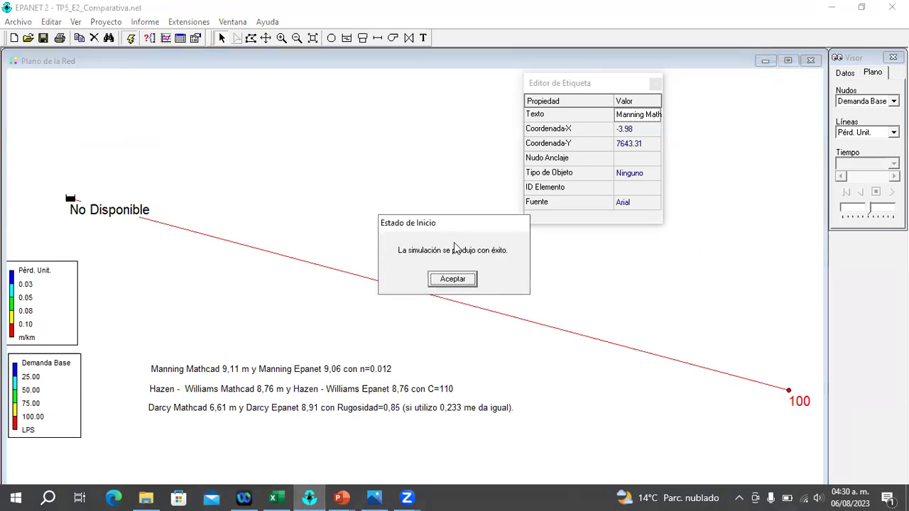
{"action": "left_click", "coordinate": [455, 279]}
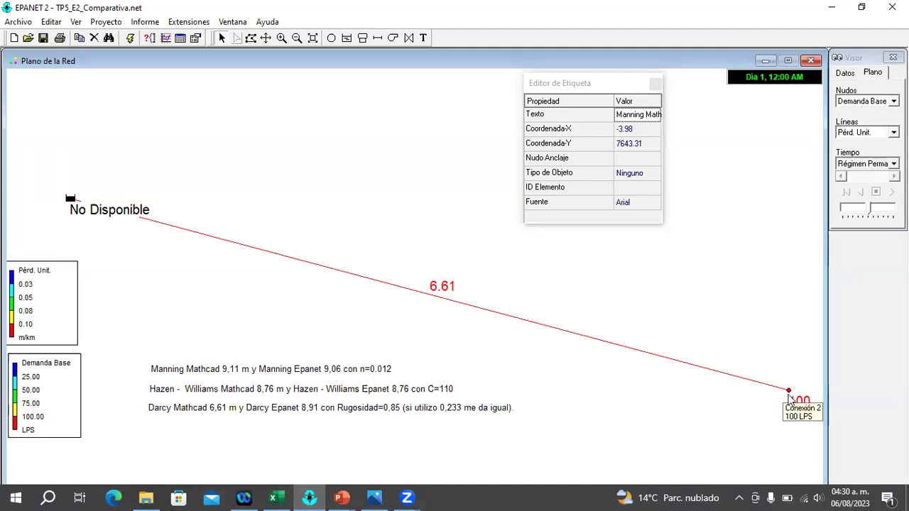
{"action": "mouse_move", "coordinate": [791, 395]}
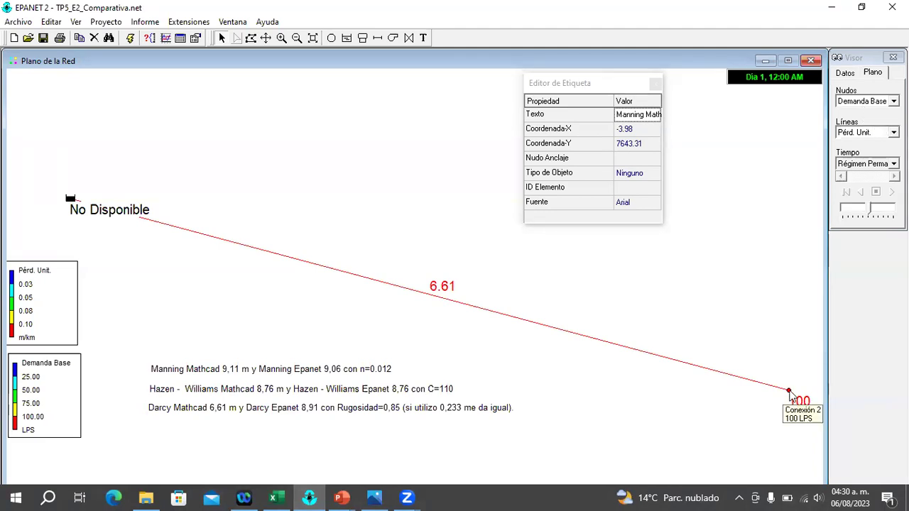
{"action": "double_click", "coordinate": [605, 344]}
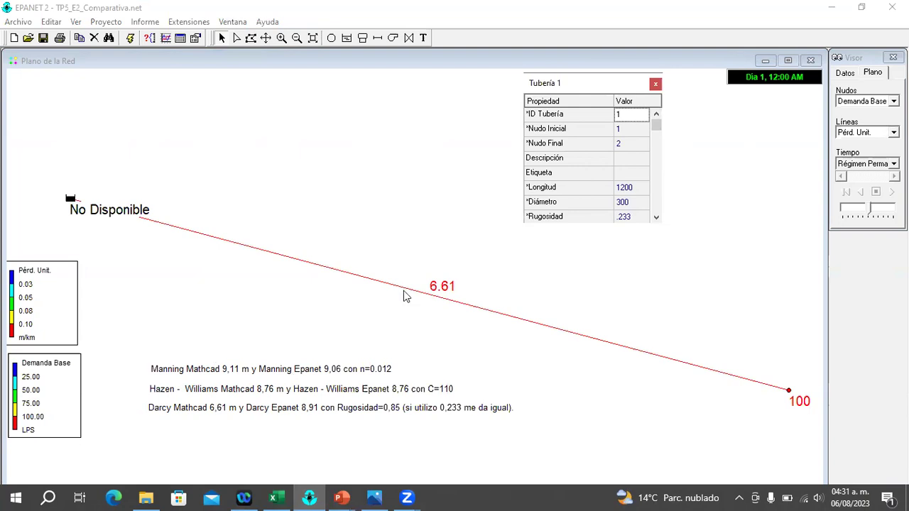
Open the network's hydraulic options and check the available flow units, keeping LPS.
{"action": "left_click", "coordinate": [845, 74]}
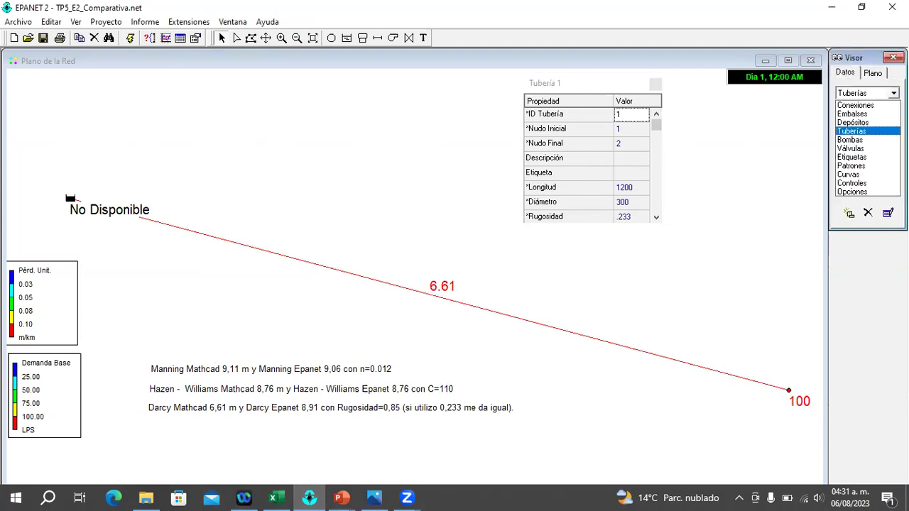
{"action": "left_click", "coordinate": [856, 191]}
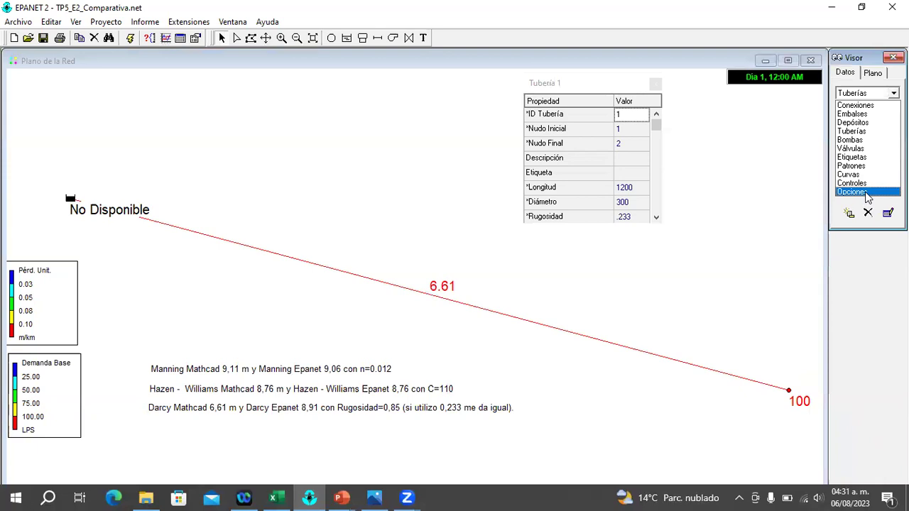
{"action": "left_click", "coordinate": [866, 194]}
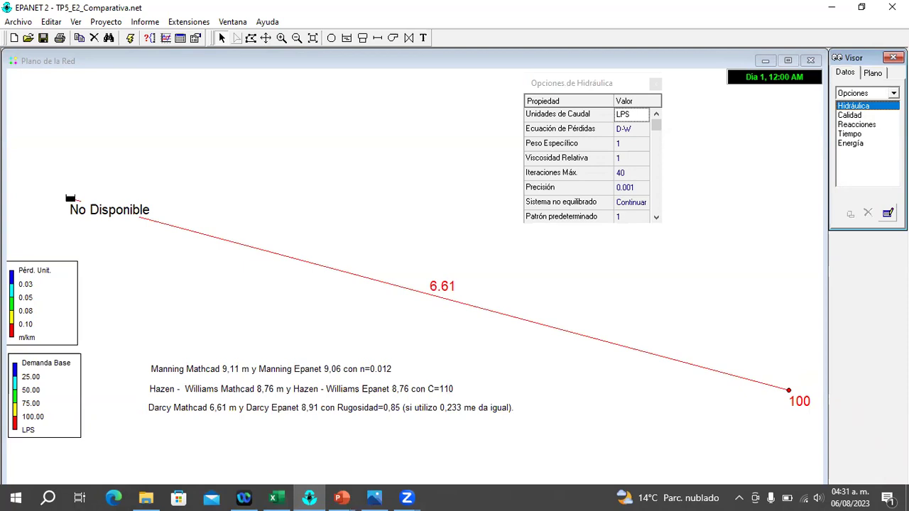
{"action": "left_click", "coordinate": [888, 213]}
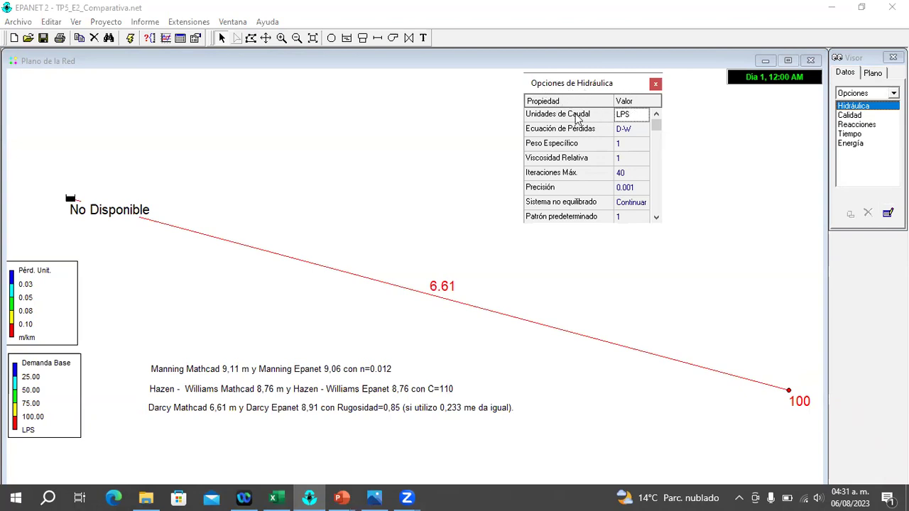
{"action": "left_click", "coordinate": [638, 121]}
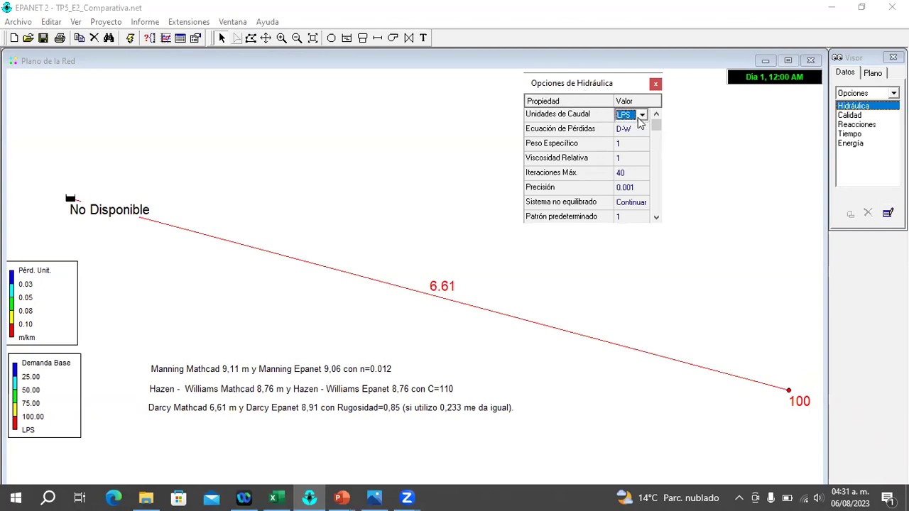
{"action": "left_click", "coordinate": [642, 116]}
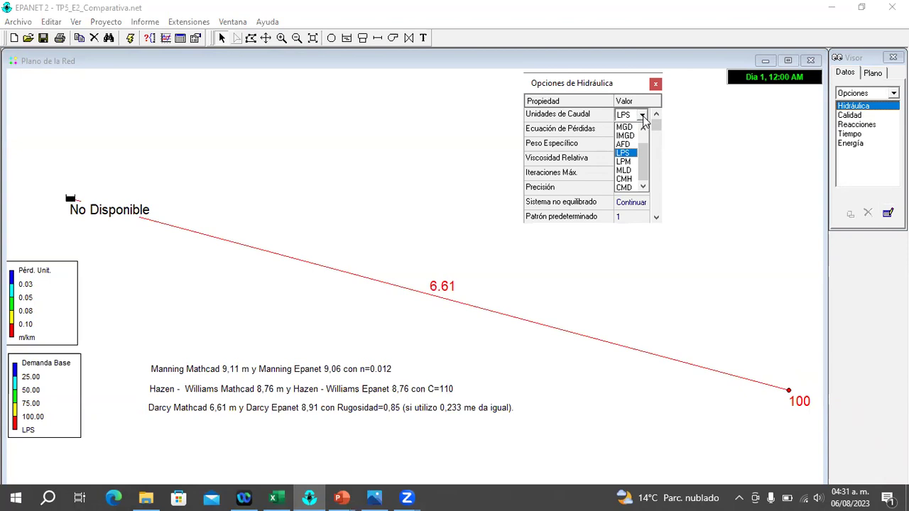
{"action": "left_click", "coordinate": [631, 117]}
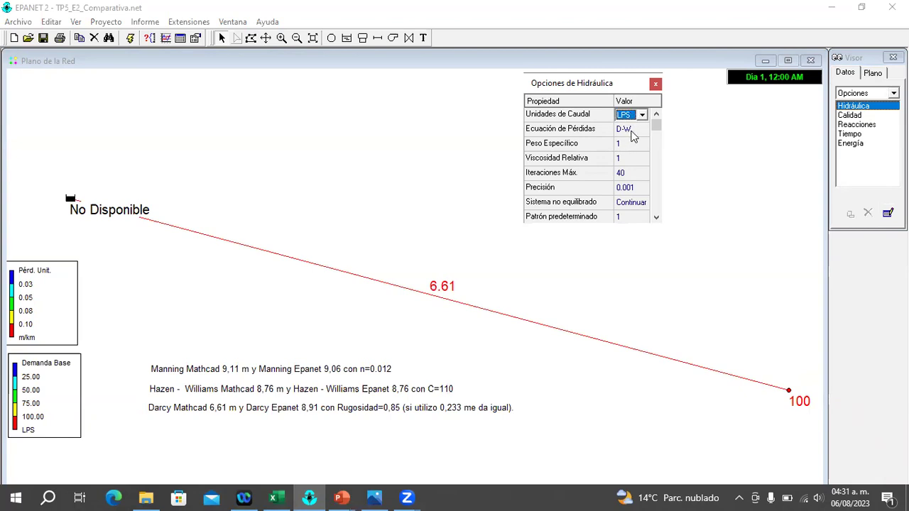
Set the head loss equation to C-M, run the simulation, and close the status report.
{"action": "left_click", "coordinate": [633, 131]}
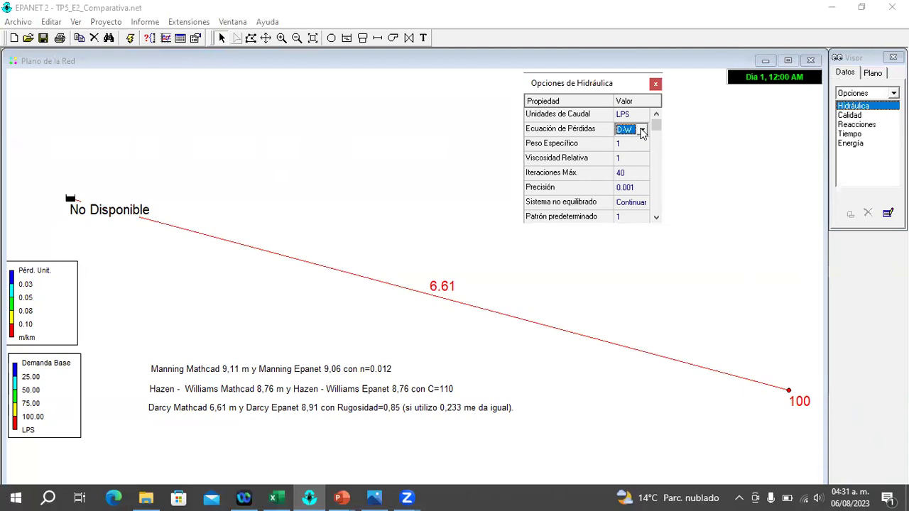
{"action": "left_click", "coordinate": [641, 130]}
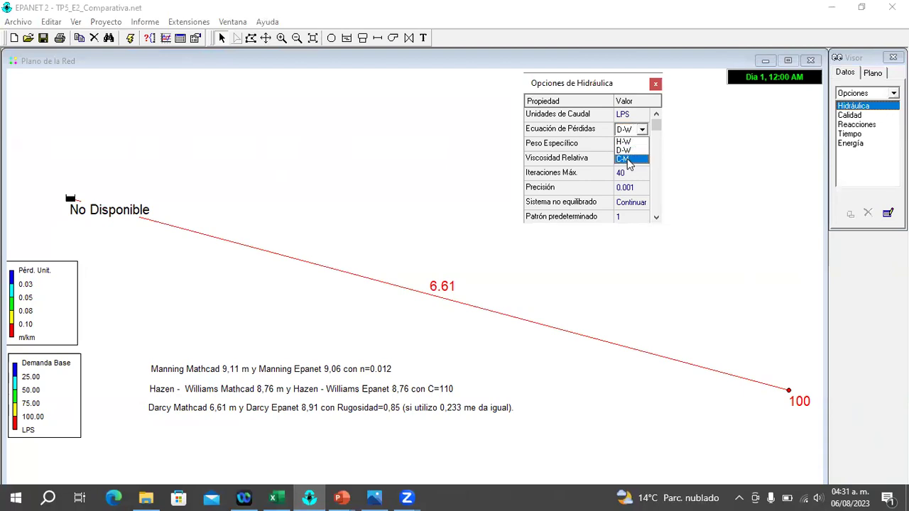
{"action": "left_click", "coordinate": [628, 159]}
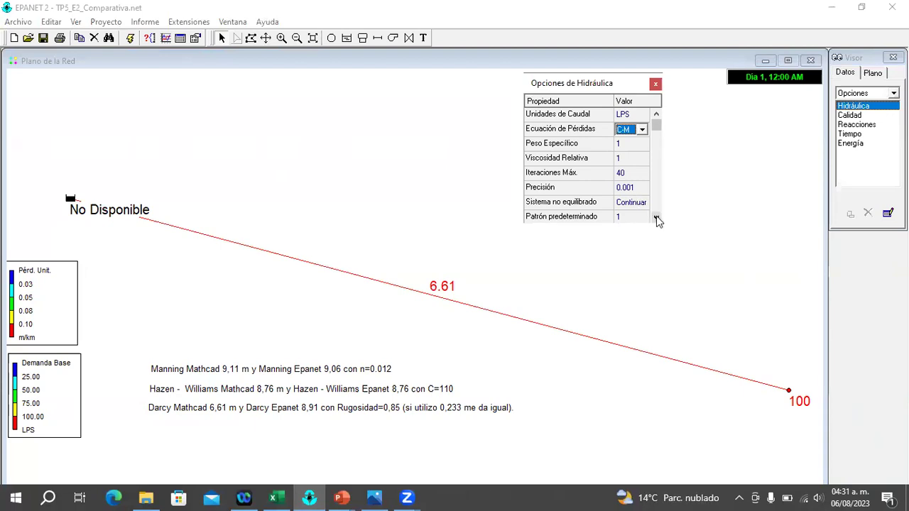
{"action": "left_click", "coordinate": [131, 39]}
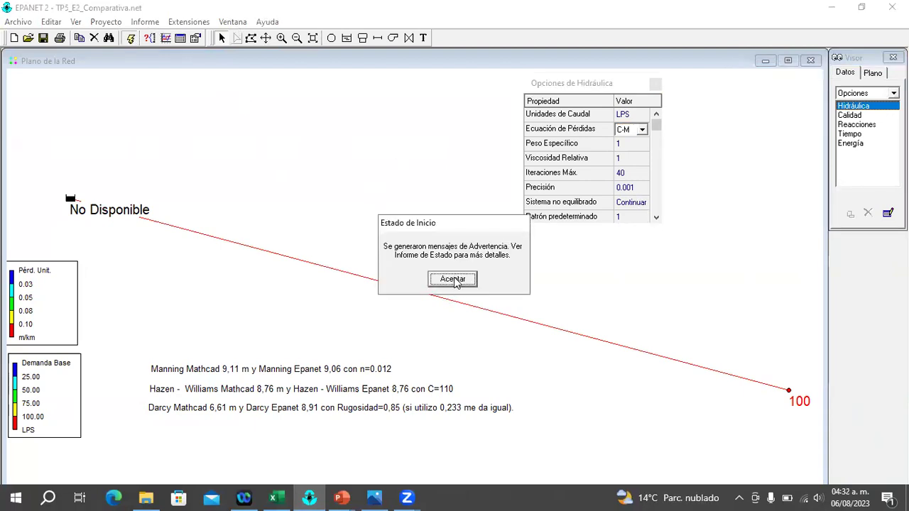
{"action": "left_click", "coordinate": [453, 279]}
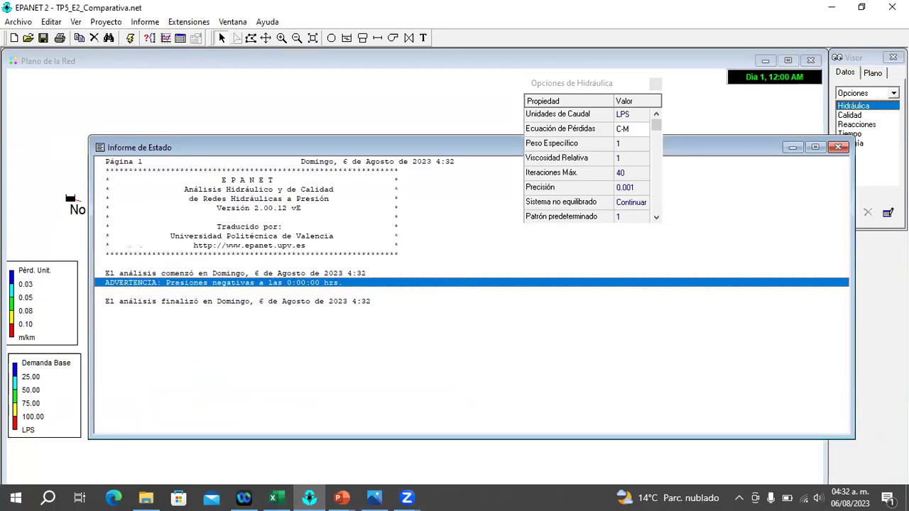
{"action": "left_click", "coordinate": [839, 147]}
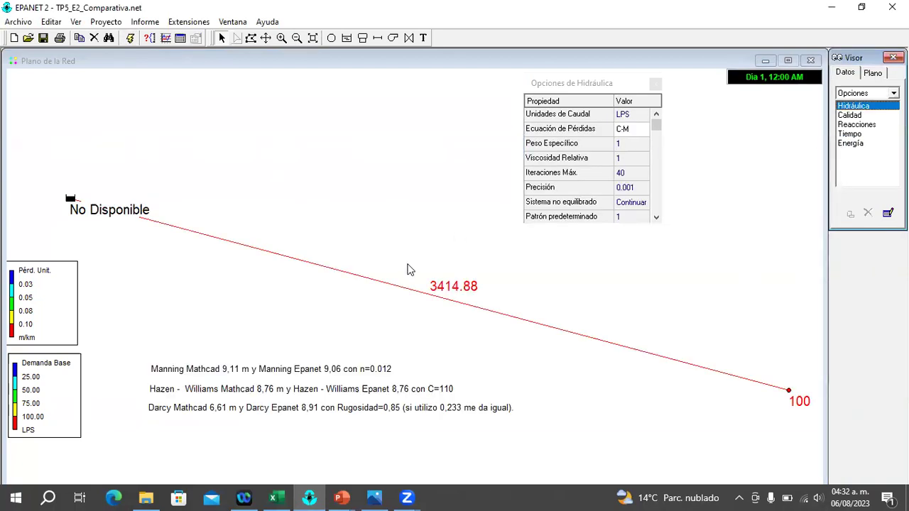
Set the roughness of pipe 1 to 0.012 and run the simulation again.
{"action": "mouse_move", "coordinate": [390, 289]}
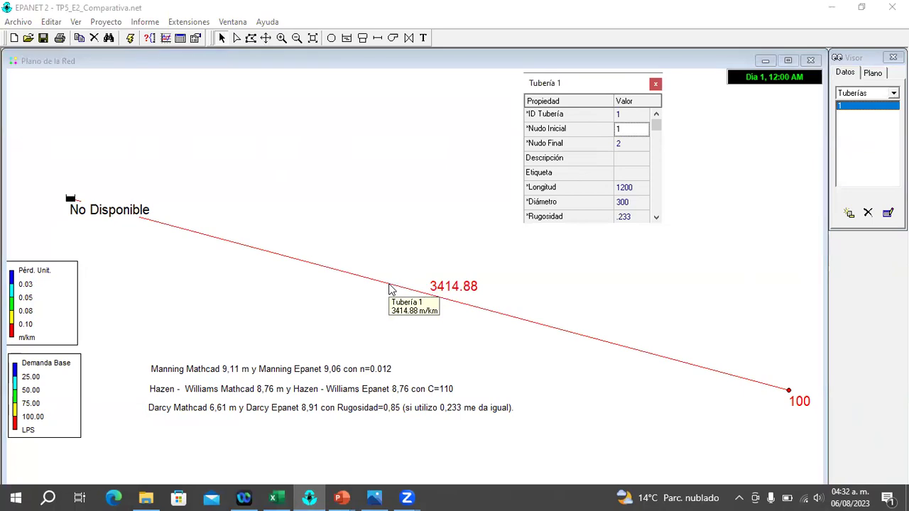
{"action": "left_click", "coordinate": [390, 287]}
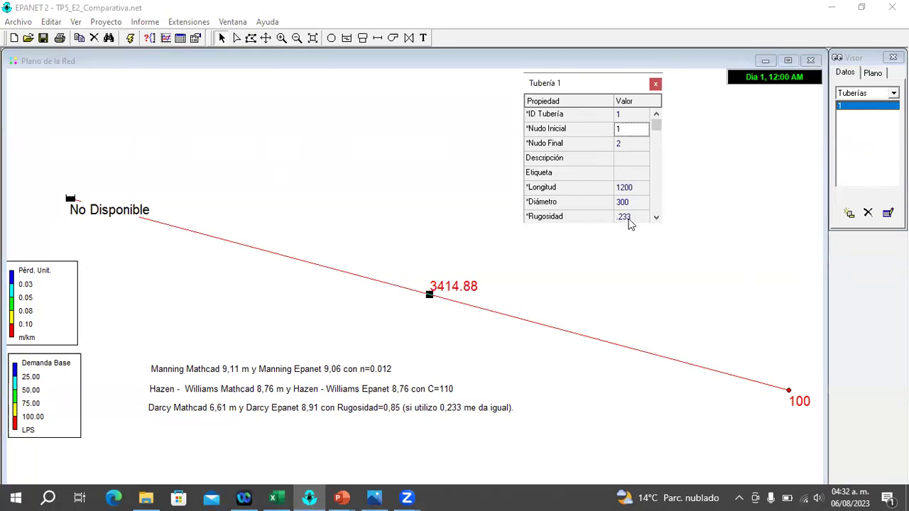
{"action": "scroll", "coordinate": [632, 225], "scroll_direction": "down", "scroll_amount": 5}
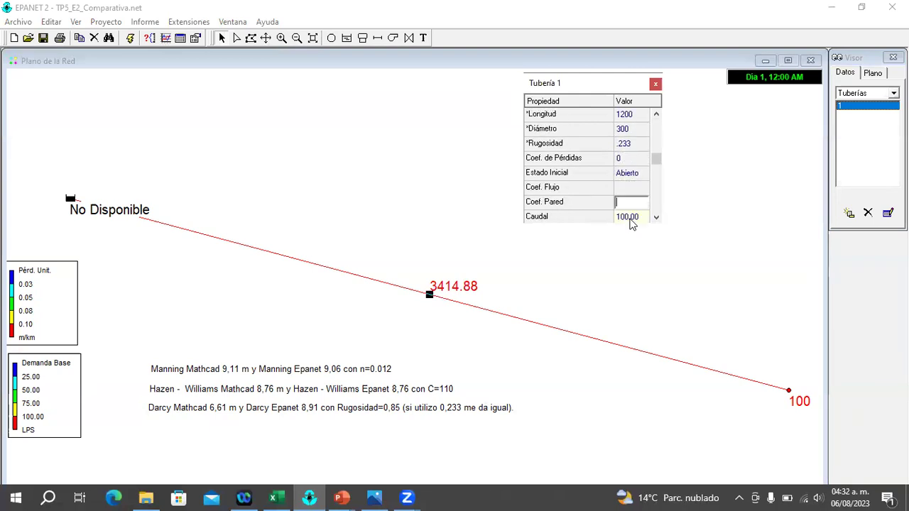
{"action": "left_click", "coordinate": [629, 145]}
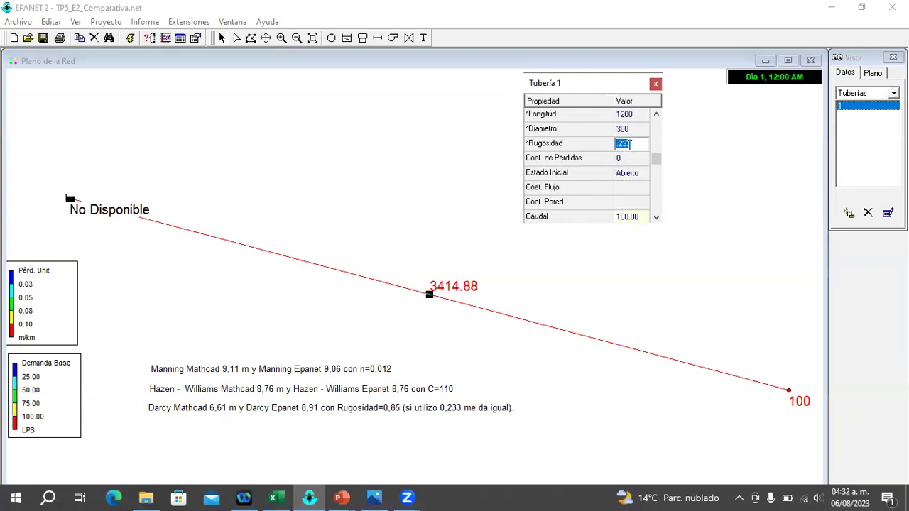
{"action": "type", "text": "0.012"}
{"action": "left_click", "coordinate": [132, 39]}
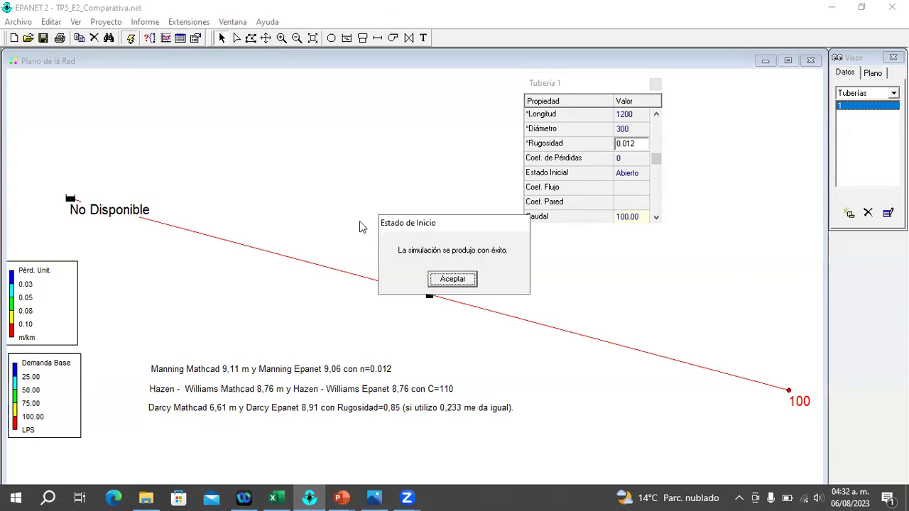
{"action": "left_click", "coordinate": [447, 278]}
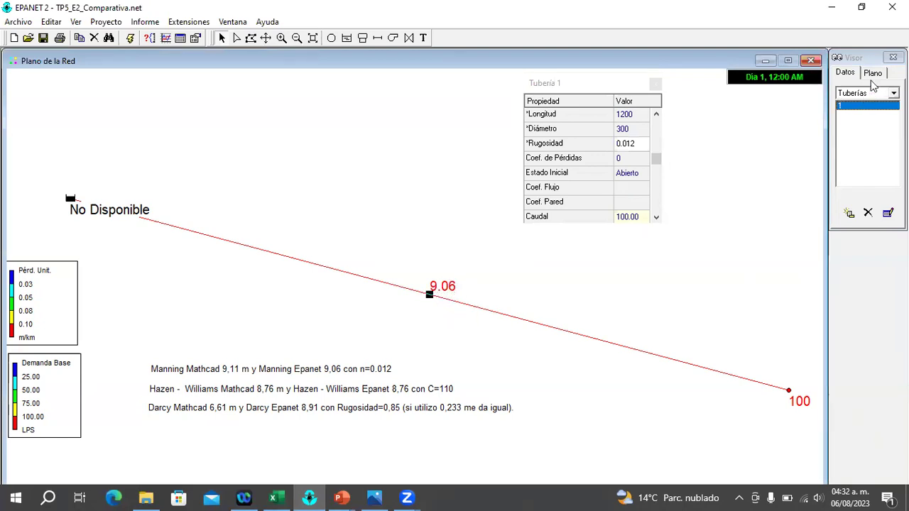
Open the network's hydraulic options and set the head loss equation to H-W.
{"action": "left_click", "coordinate": [872, 73]}
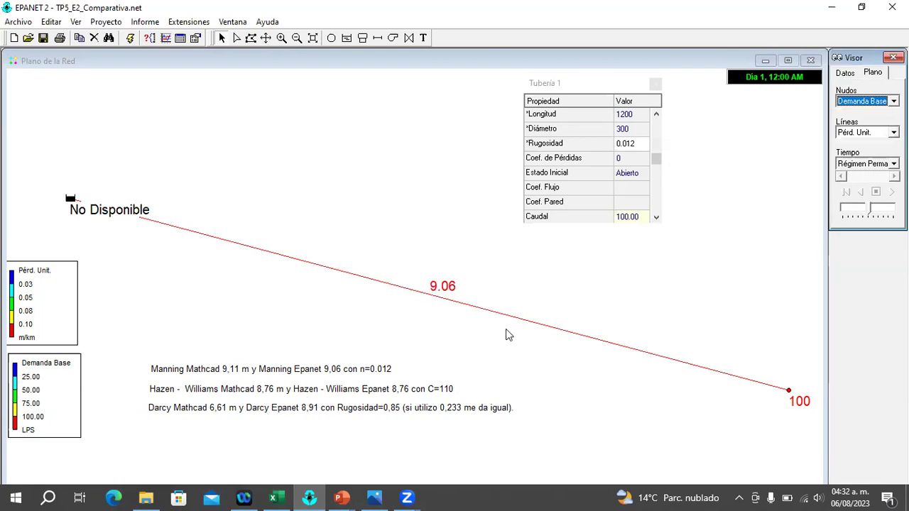
{"action": "left_click", "coordinate": [843, 73]}
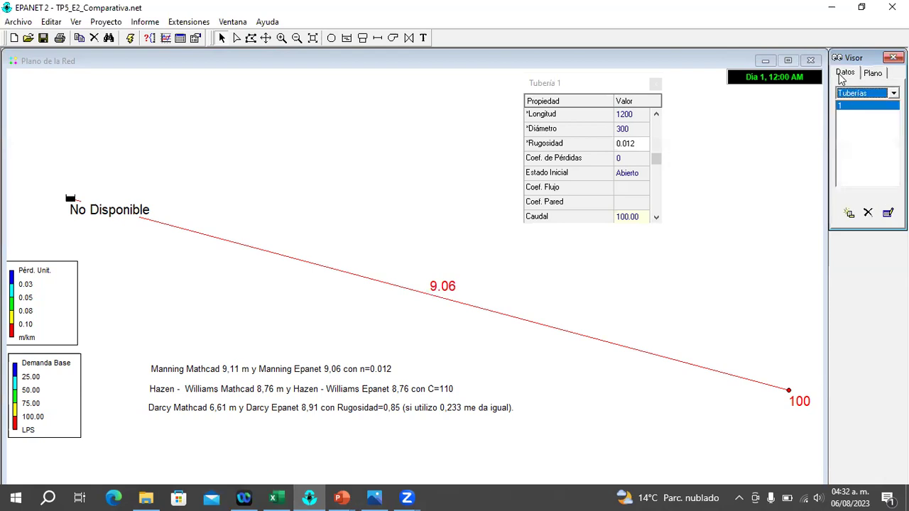
{"action": "left_click", "coordinate": [894, 93]}
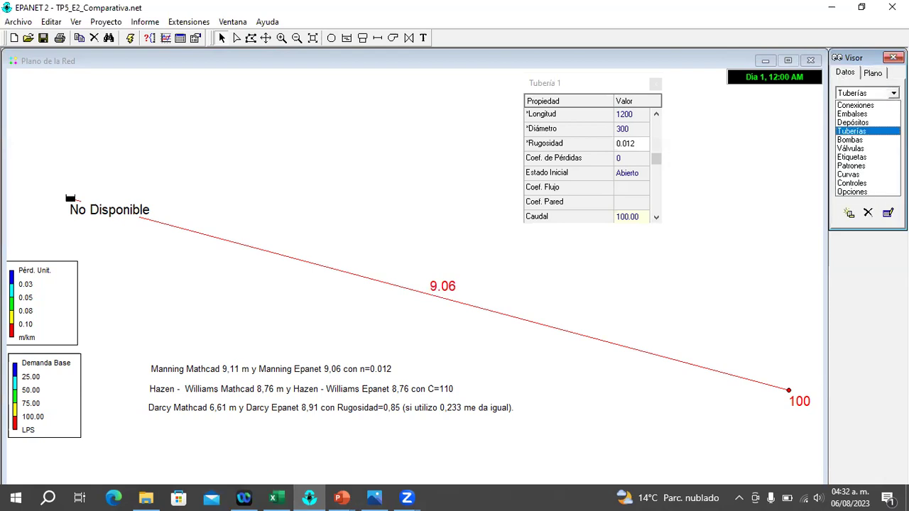
{"action": "left_click", "coordinate": [864, 193]}
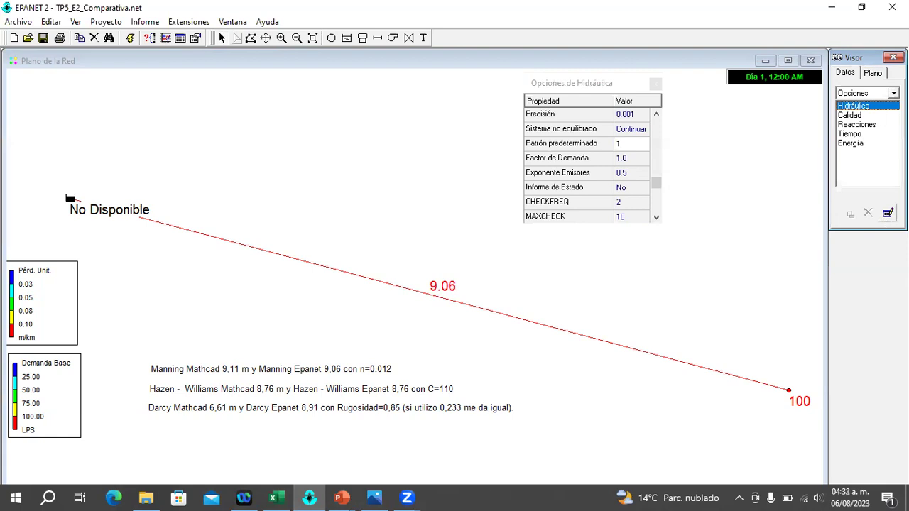
{"action": "left_click", "coordinate": [888, 213]}
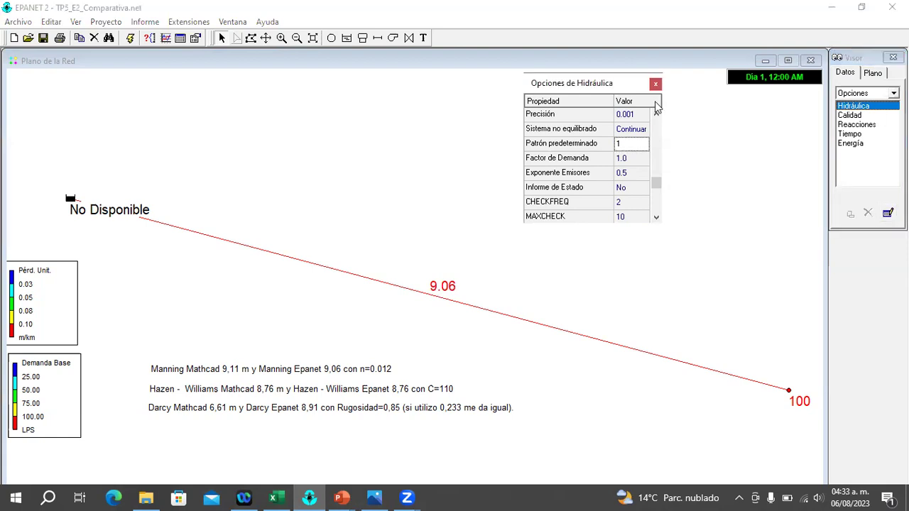
{"action": "left_click", "coordinate": [656, 116]}
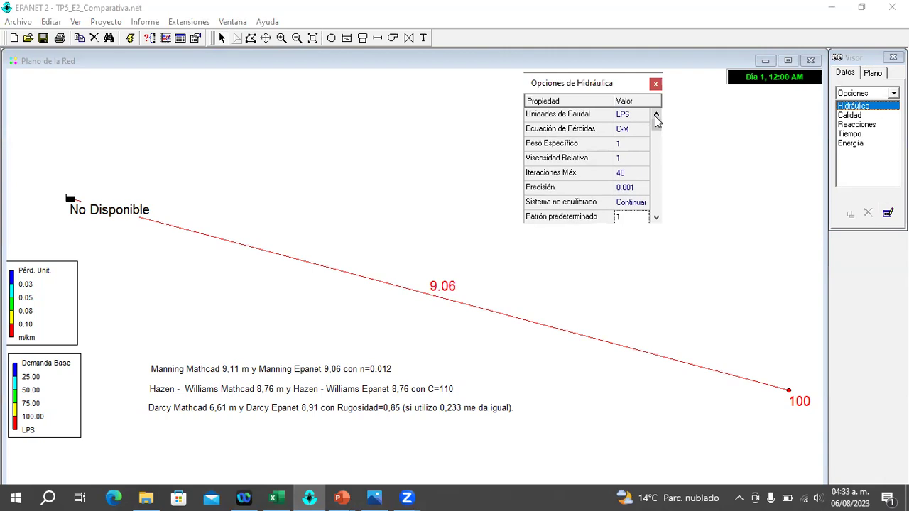
{"action": "left_click", "coordinate": [632, 129]}
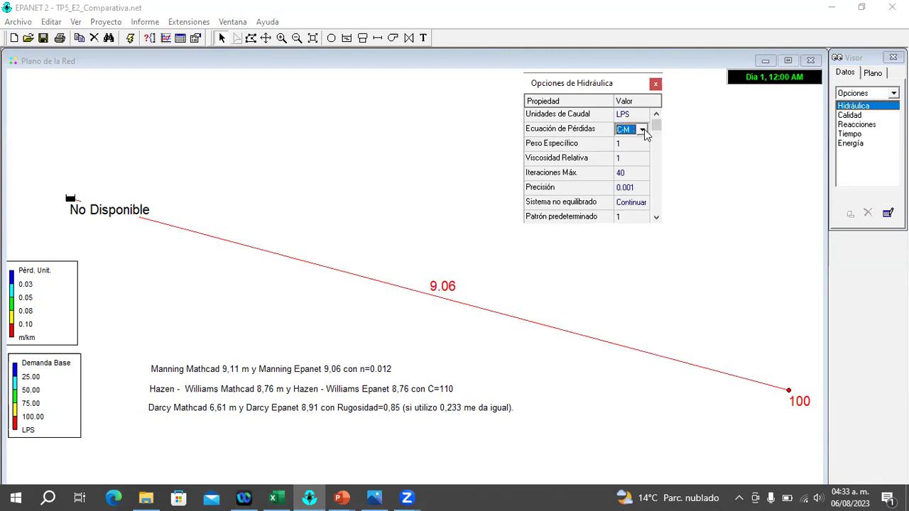
{"action": "left_click", "coordinate": [643, 129]}
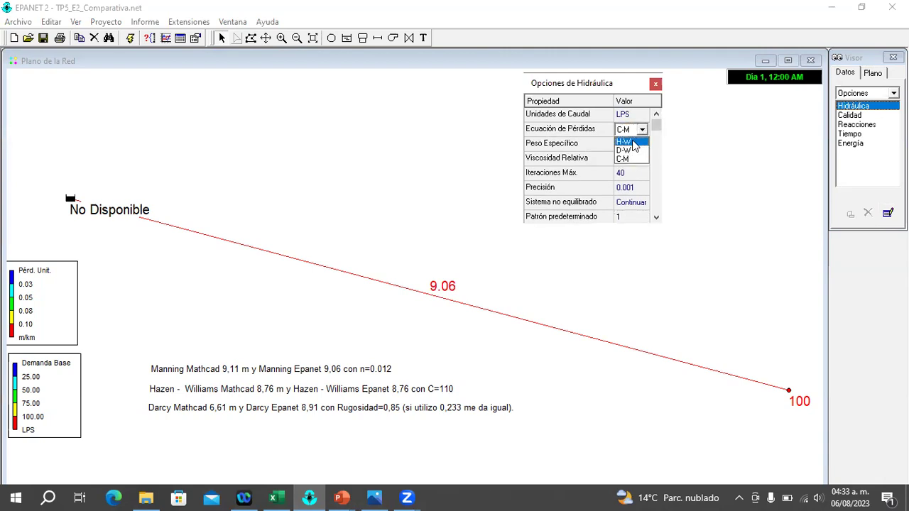
{"action": "left_click", "coordinate": [625, 142]}
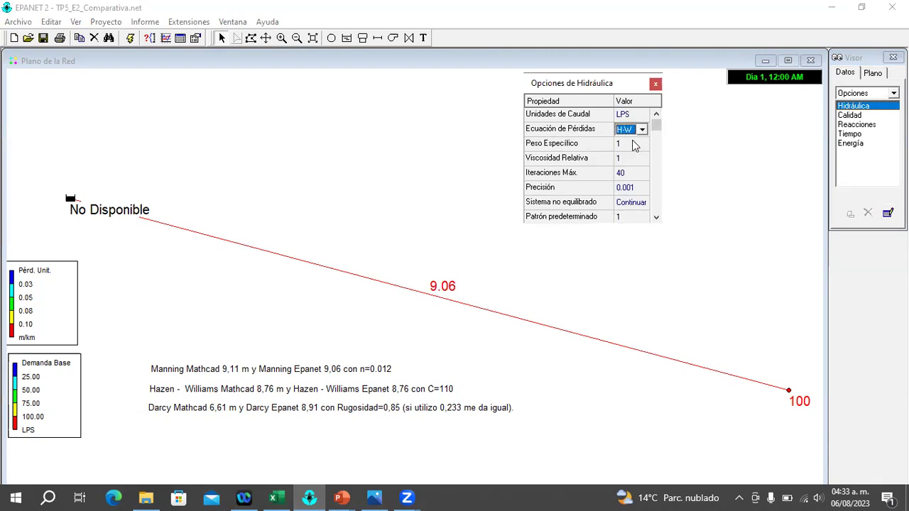
Run the simulation with the Hazen-Williams equation and close the status report.
{"action": "left_click", "coordinate": [130, 38]}
{"action": "left_click", "coordinate": [439, 277]}
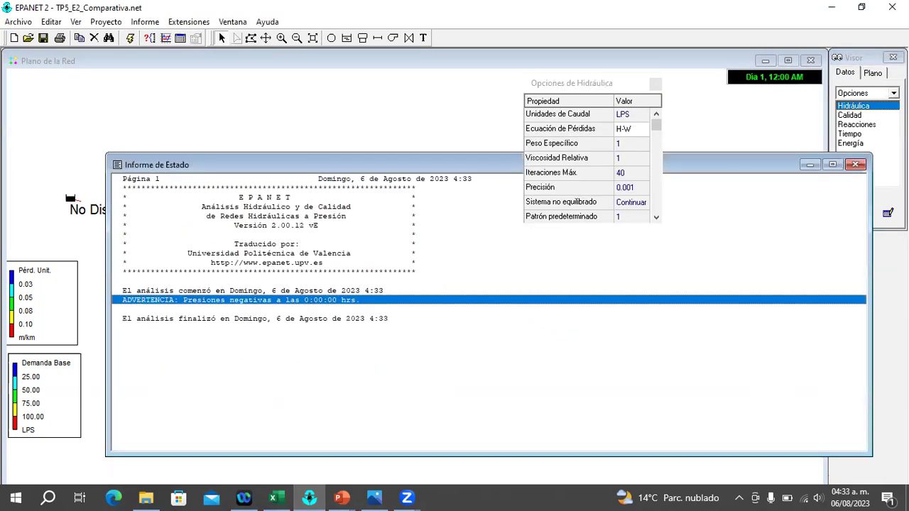
{"action": "left_click", "coordinate": [855, 164]}
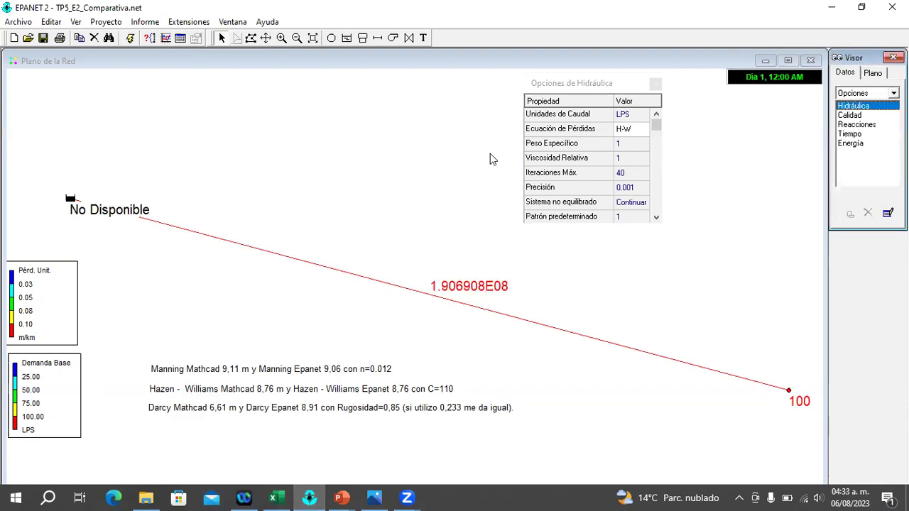
Set the roughness of pipe 1 to 110 and run the simulation again.
{"action": "left_click", "coordinate": [446, 303]}
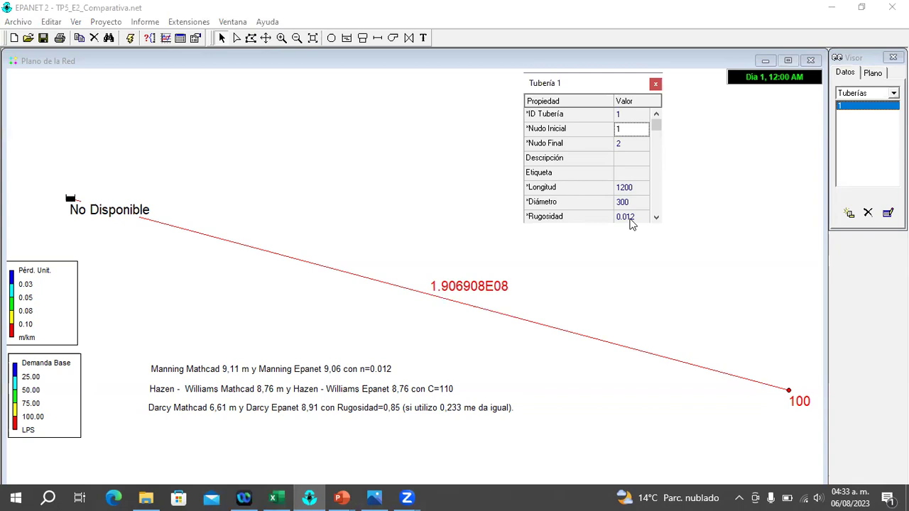
{"action": "scroll", "coordinate": [632, 224], "scroll_direction": "down", "scroll_amount": 3}
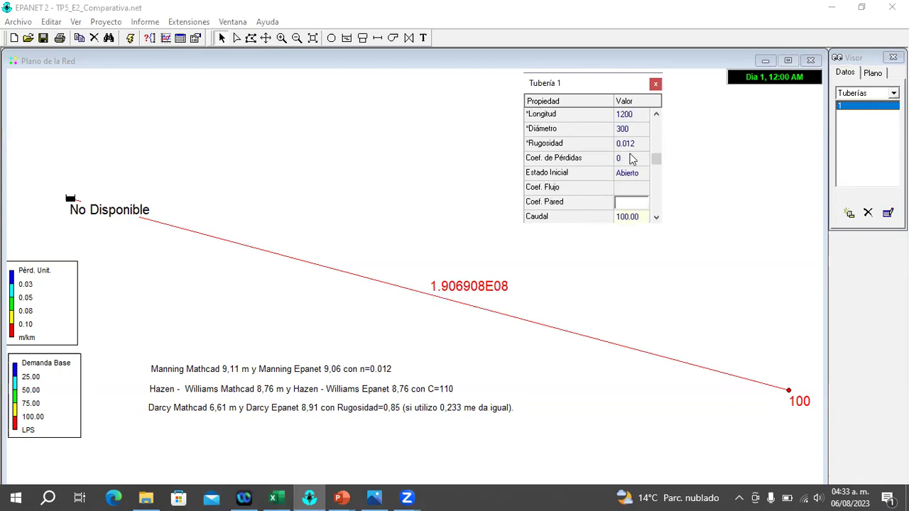
{"action": "left_click", "coordinate": [632, 145]}
{"action": "left_click", "coordinate": [630, 144]}
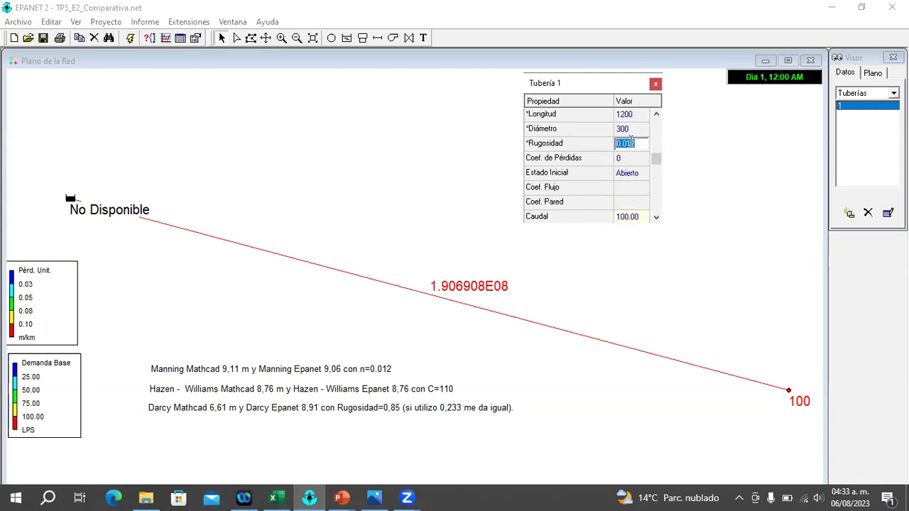
{"action": "type", "text": "110"}
{"action": "left_click", "coordinate": [132, 39]}
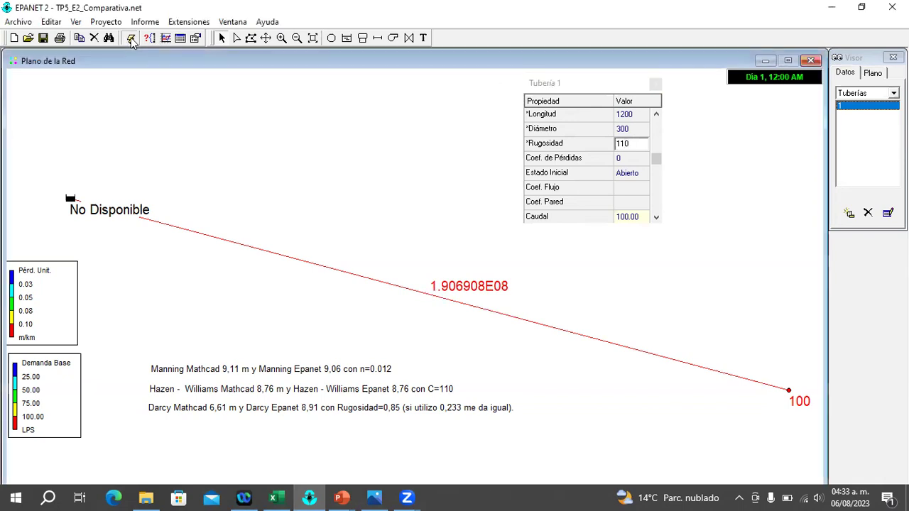
{"action": "left_click", "coordinate": [450, 280]}
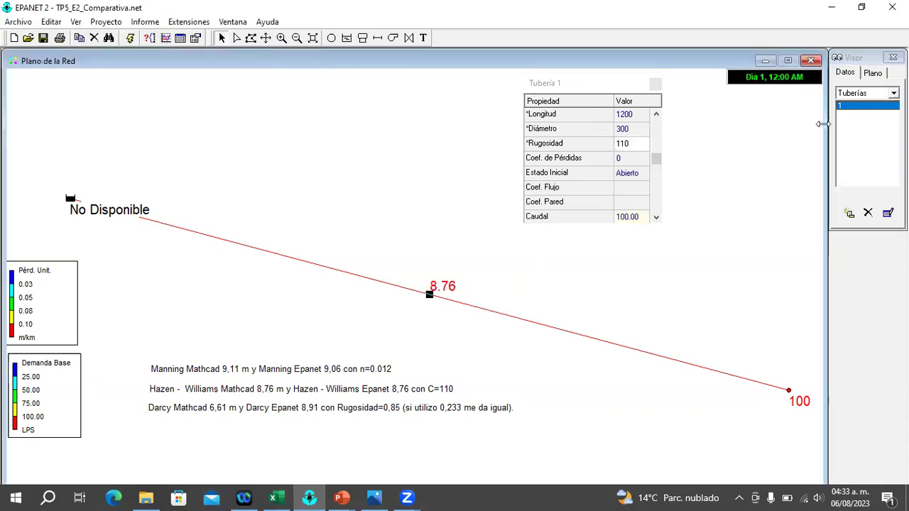
Return to the hydraulic options and set the head loss equation to D-W.
{"action": "left_click", "coordinate": [873, 74]}
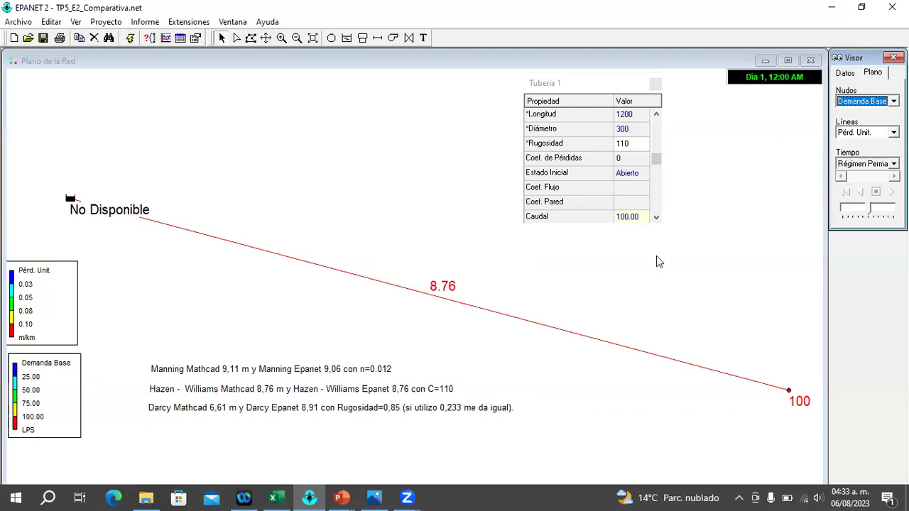
{"action": "left_click", "coordinate": [656, 114]}
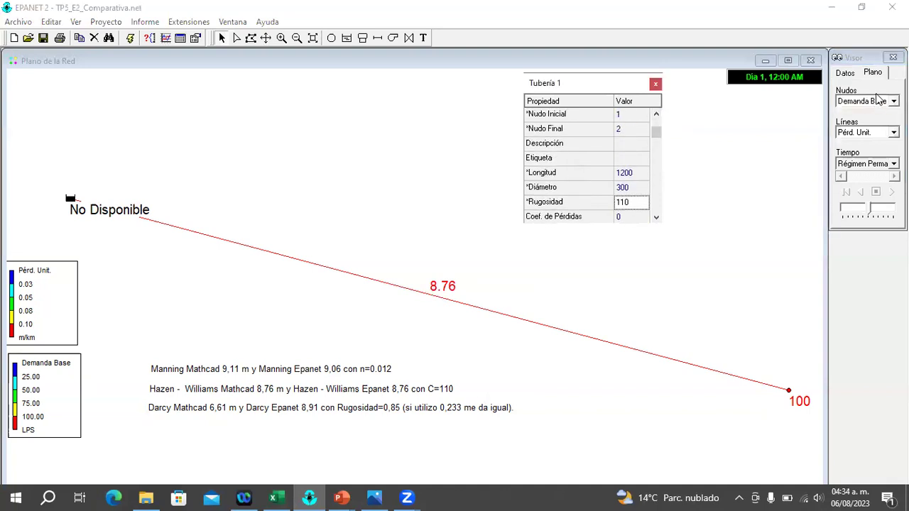
{"action": "left_click", "coordinate": [844, 74]}
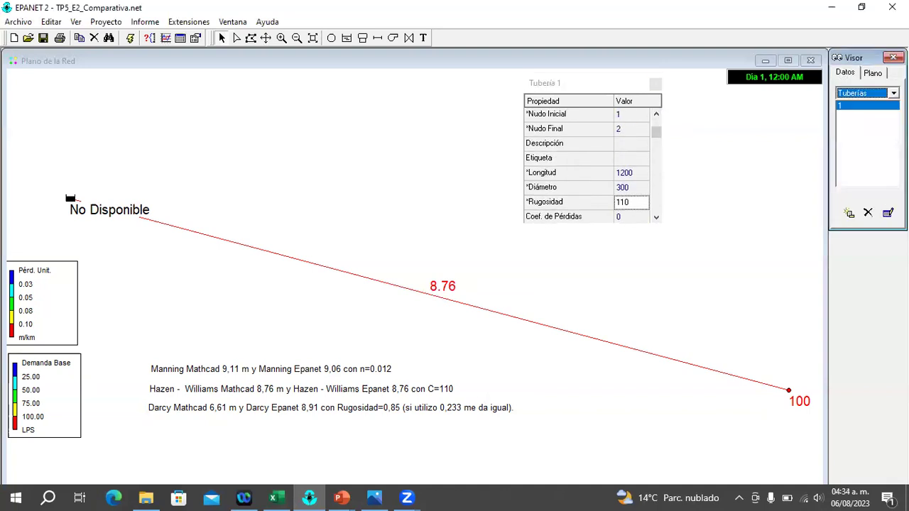
{"action": "left_click", "coordinate": [894, 93]}
{"action": "left_click", "coordinate": [866, 199]}
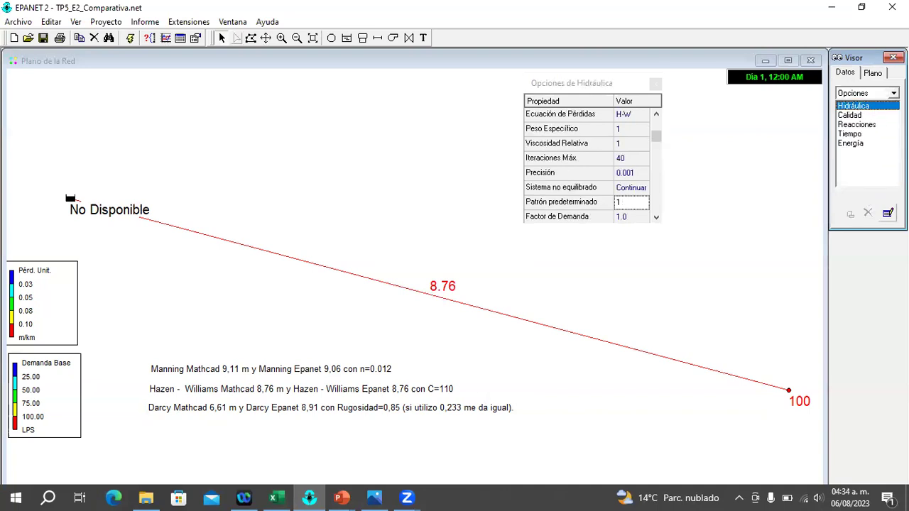
{"action": "left_click", "coordinate": [632, 118]}
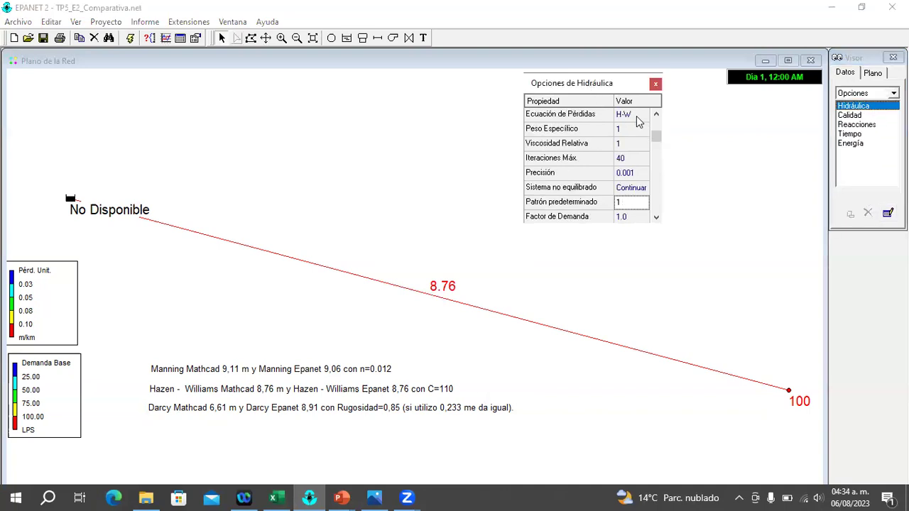
{"action": "left_click", "coordinate": [638, 118]}
{"action": "left_click", "coordinate": [642, 117]}
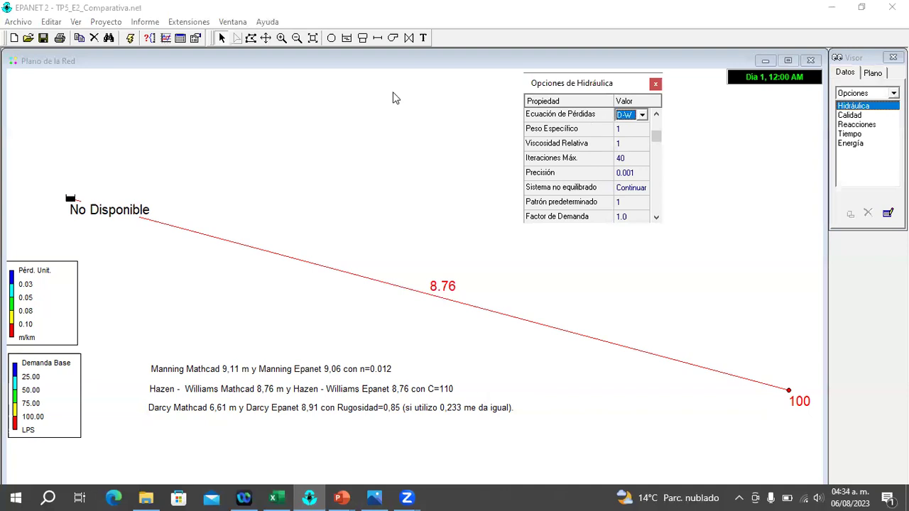
Run the simulation with the Darcy-Weisbach equation and close the status report.
{"action": "left_click", "coordinate": [130, 38]}
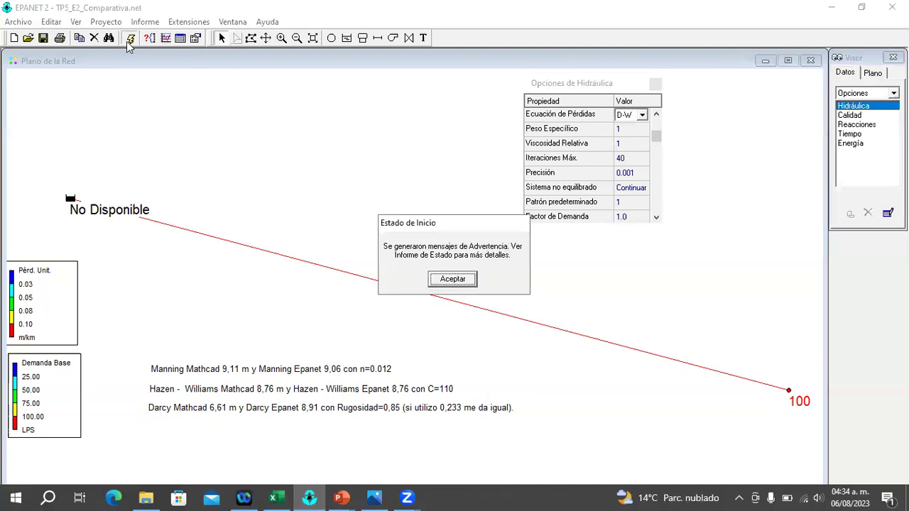
{"action": "left_click", "coordinate": [446, 277]}
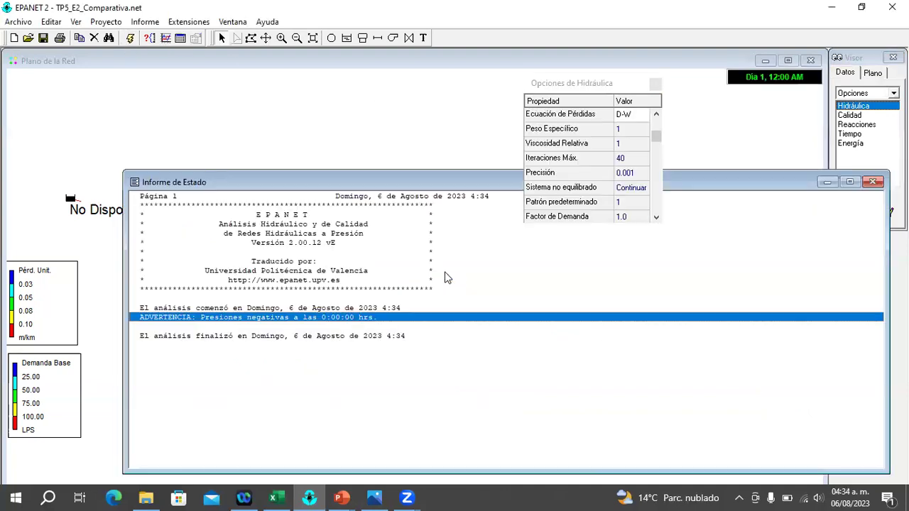
{"action": "left_click", "coordinate": [872, 182]}
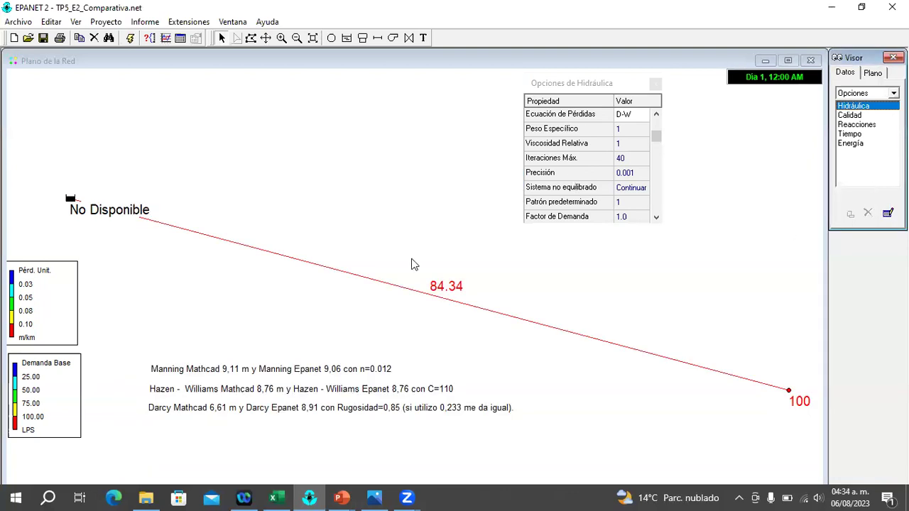
Set the roughness of pipe 1 to .85 and run the simulation again.
{"action": "double_click", "coordinate": [534, 325]}
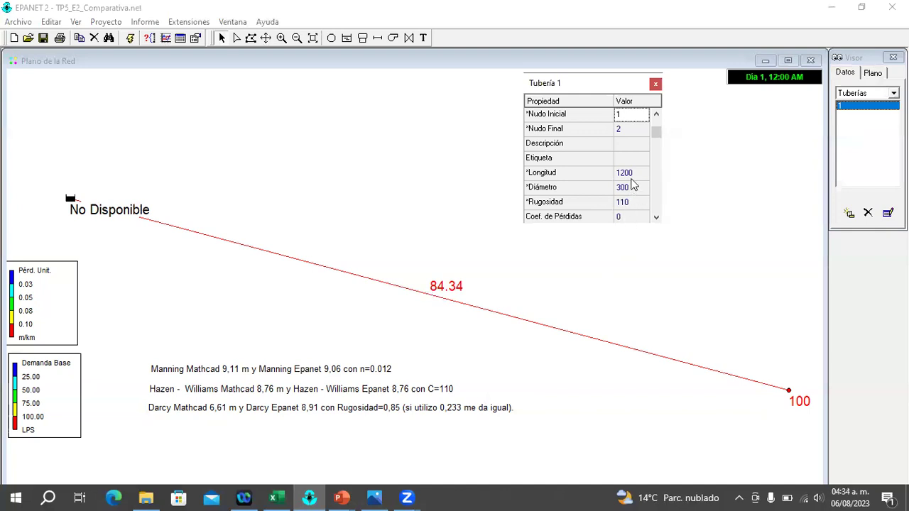
{"action": "left_click", "coordinate": [633, 204]}
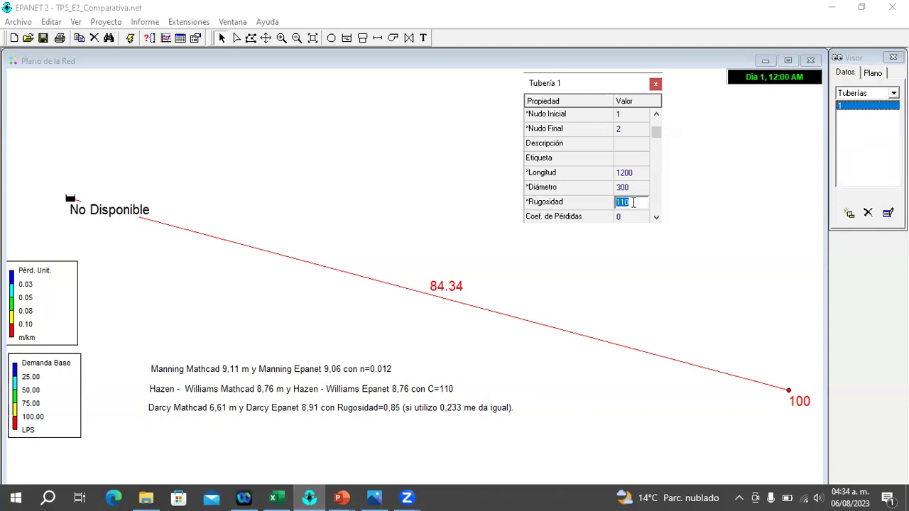
{"action": "type", "text": ".85"}
{"action": "left_click", "coordinate": [133, 39]}
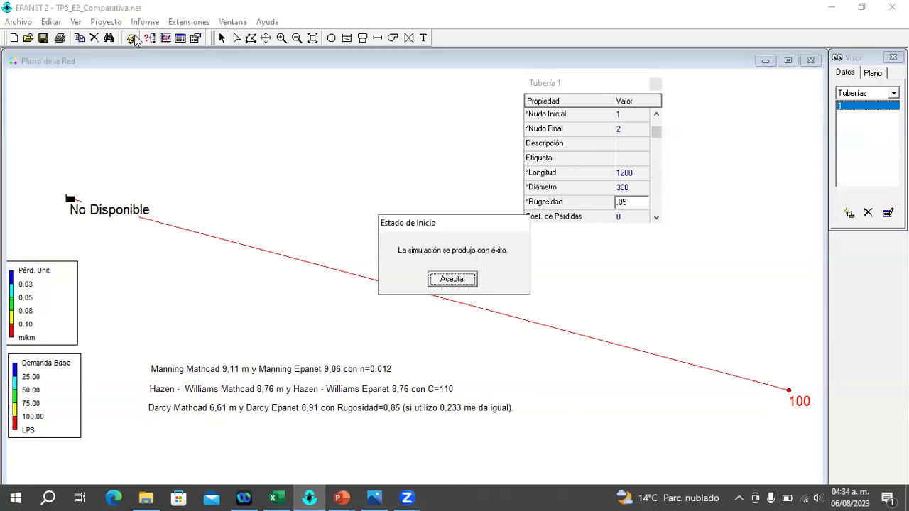
{"action": "left_click", "coordinate": [450, 283]}
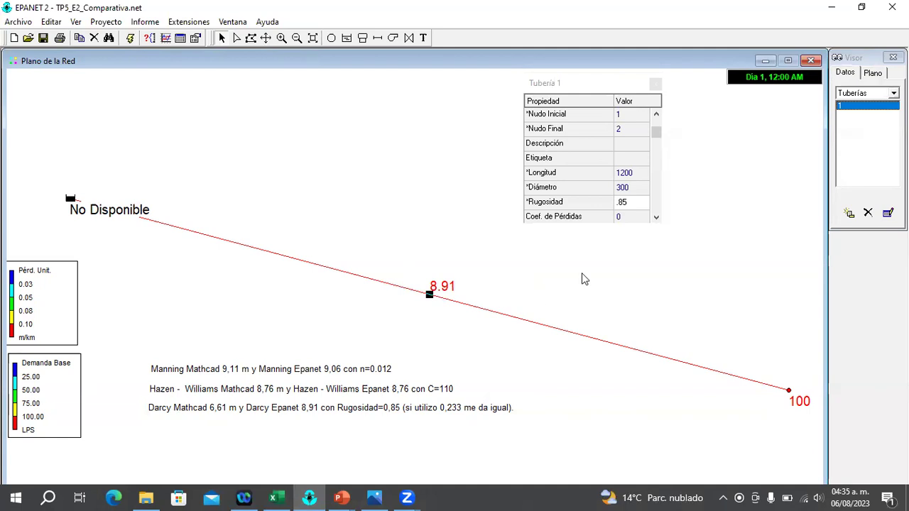
Set the roughness of pipe 1 to .233 and rerun the Darcy-Weisbach simulation.
{"action": "left_click", "coordinate": [629, 204]}
{"action": "left_click", "coordinate": [630, 203]}
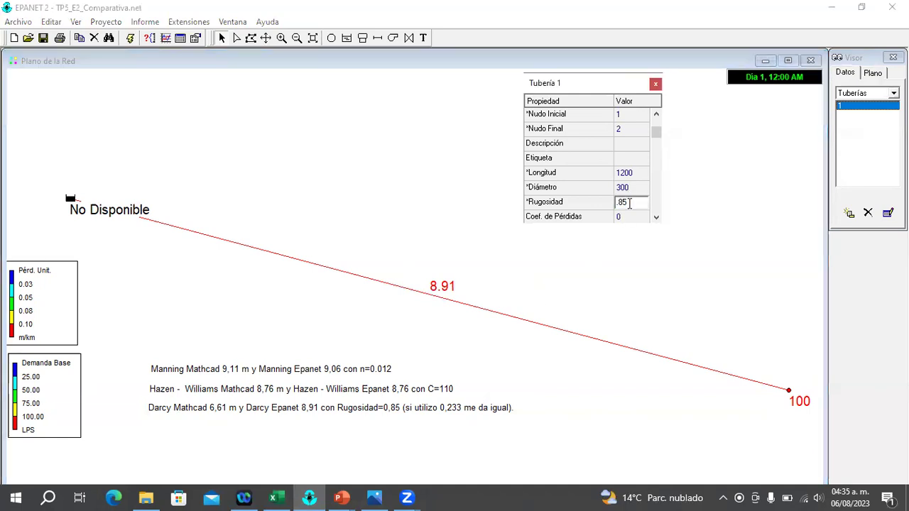
{"action": "key", "text": "BackSpace"}
{"action": "key", "text": "BackSpace"}
{"action": "type", "text": "2"}
{"action": "type", "text": "33"}
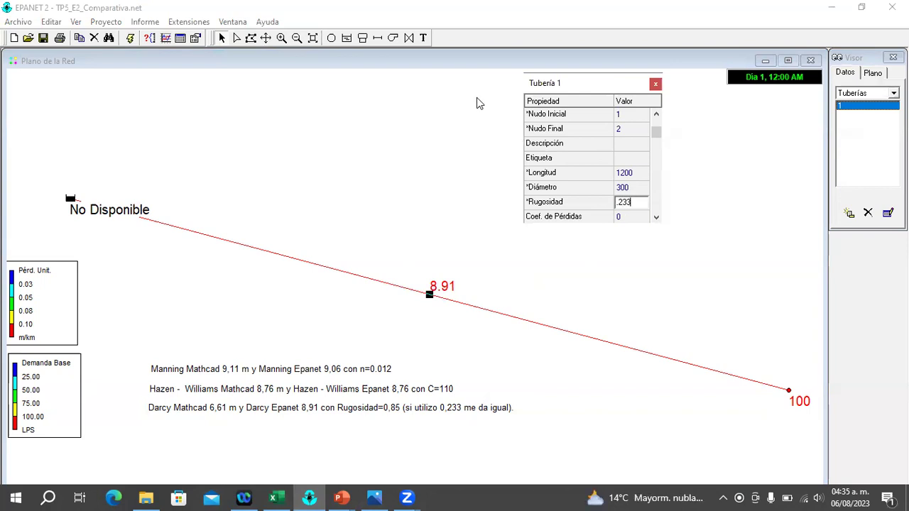
{"action": "left_click", "coordinate": [131, 39]}
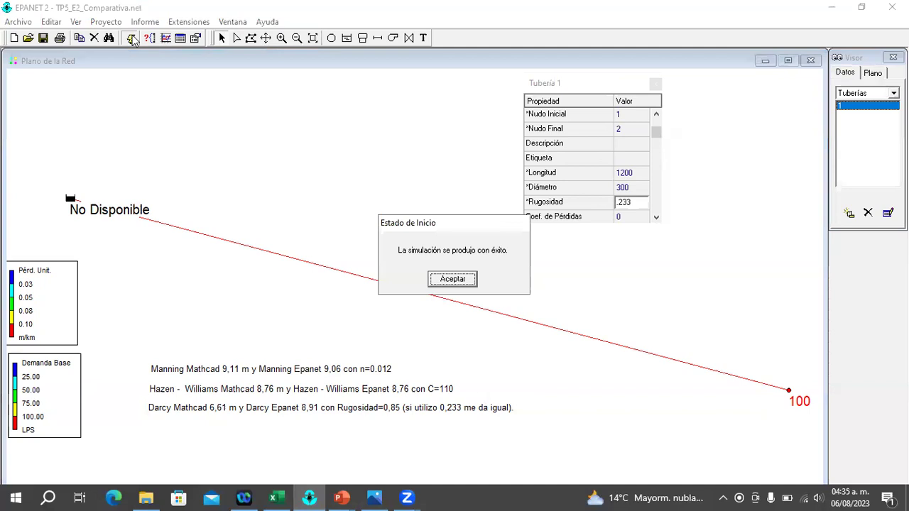
{"action": "left_click", "coordinate": [451, 279]}
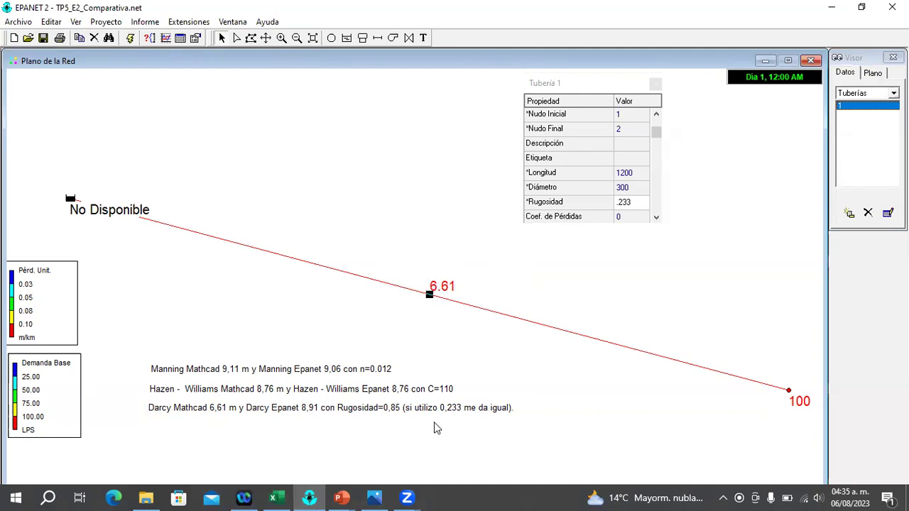
Switch to the Comparativa workbook in Excel and review the Mathcad–EPANET comparison table and the roughness coefficients for new pipes.
{"action": "left_click", "coordinate": [281, 495]}
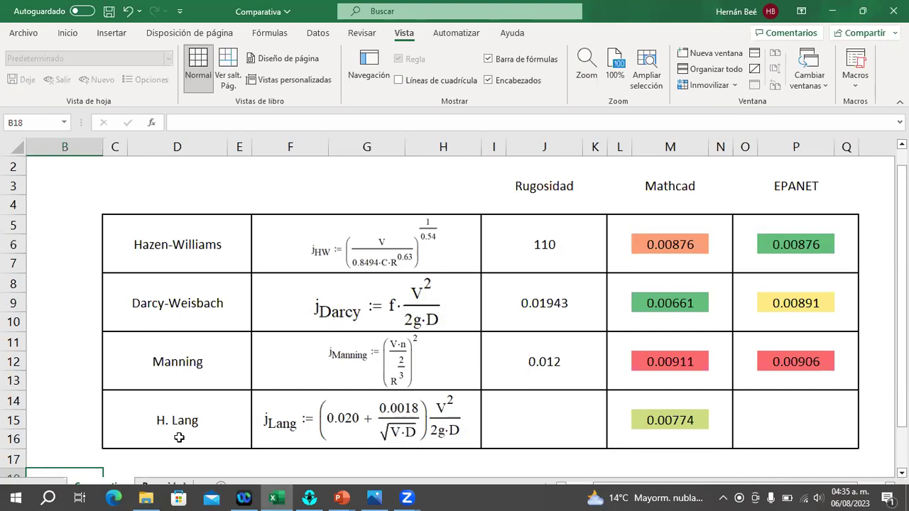
{"action": "key", "text": "ctrl+Page_Down"}
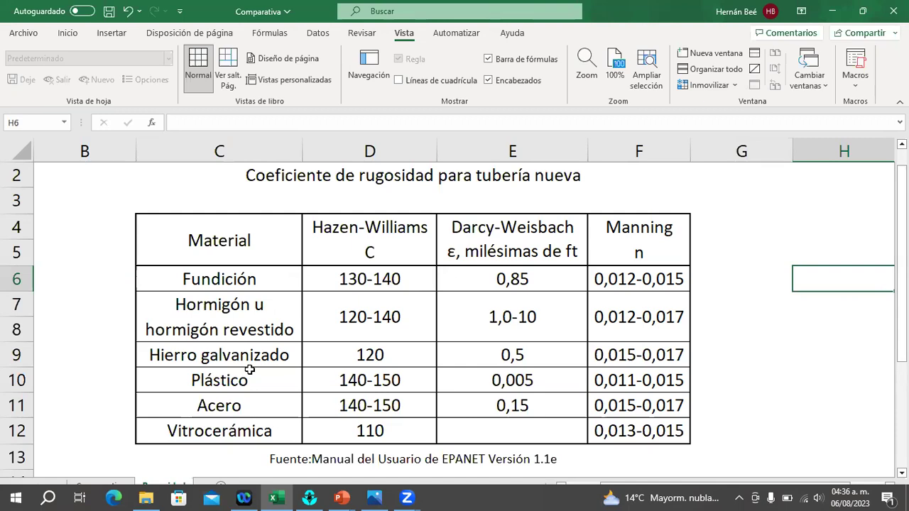
{"action": "key", "text": "ctrl+Page_Up"}
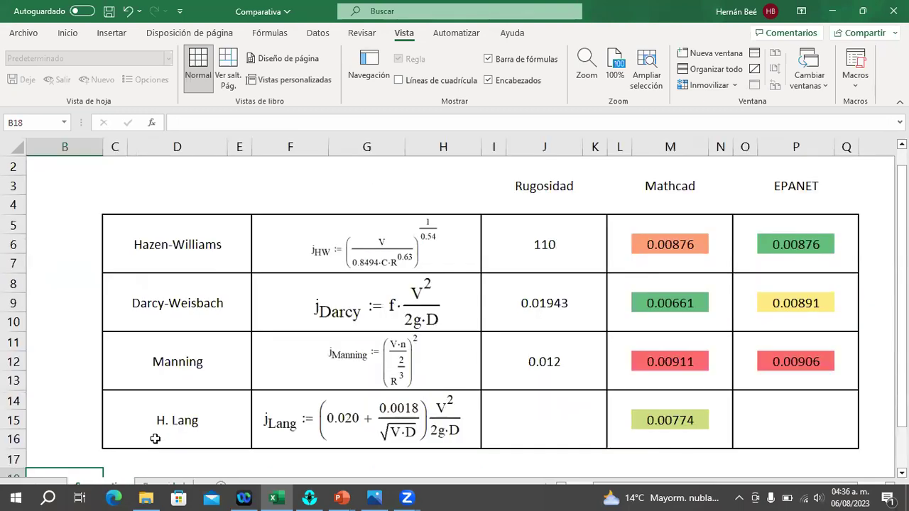